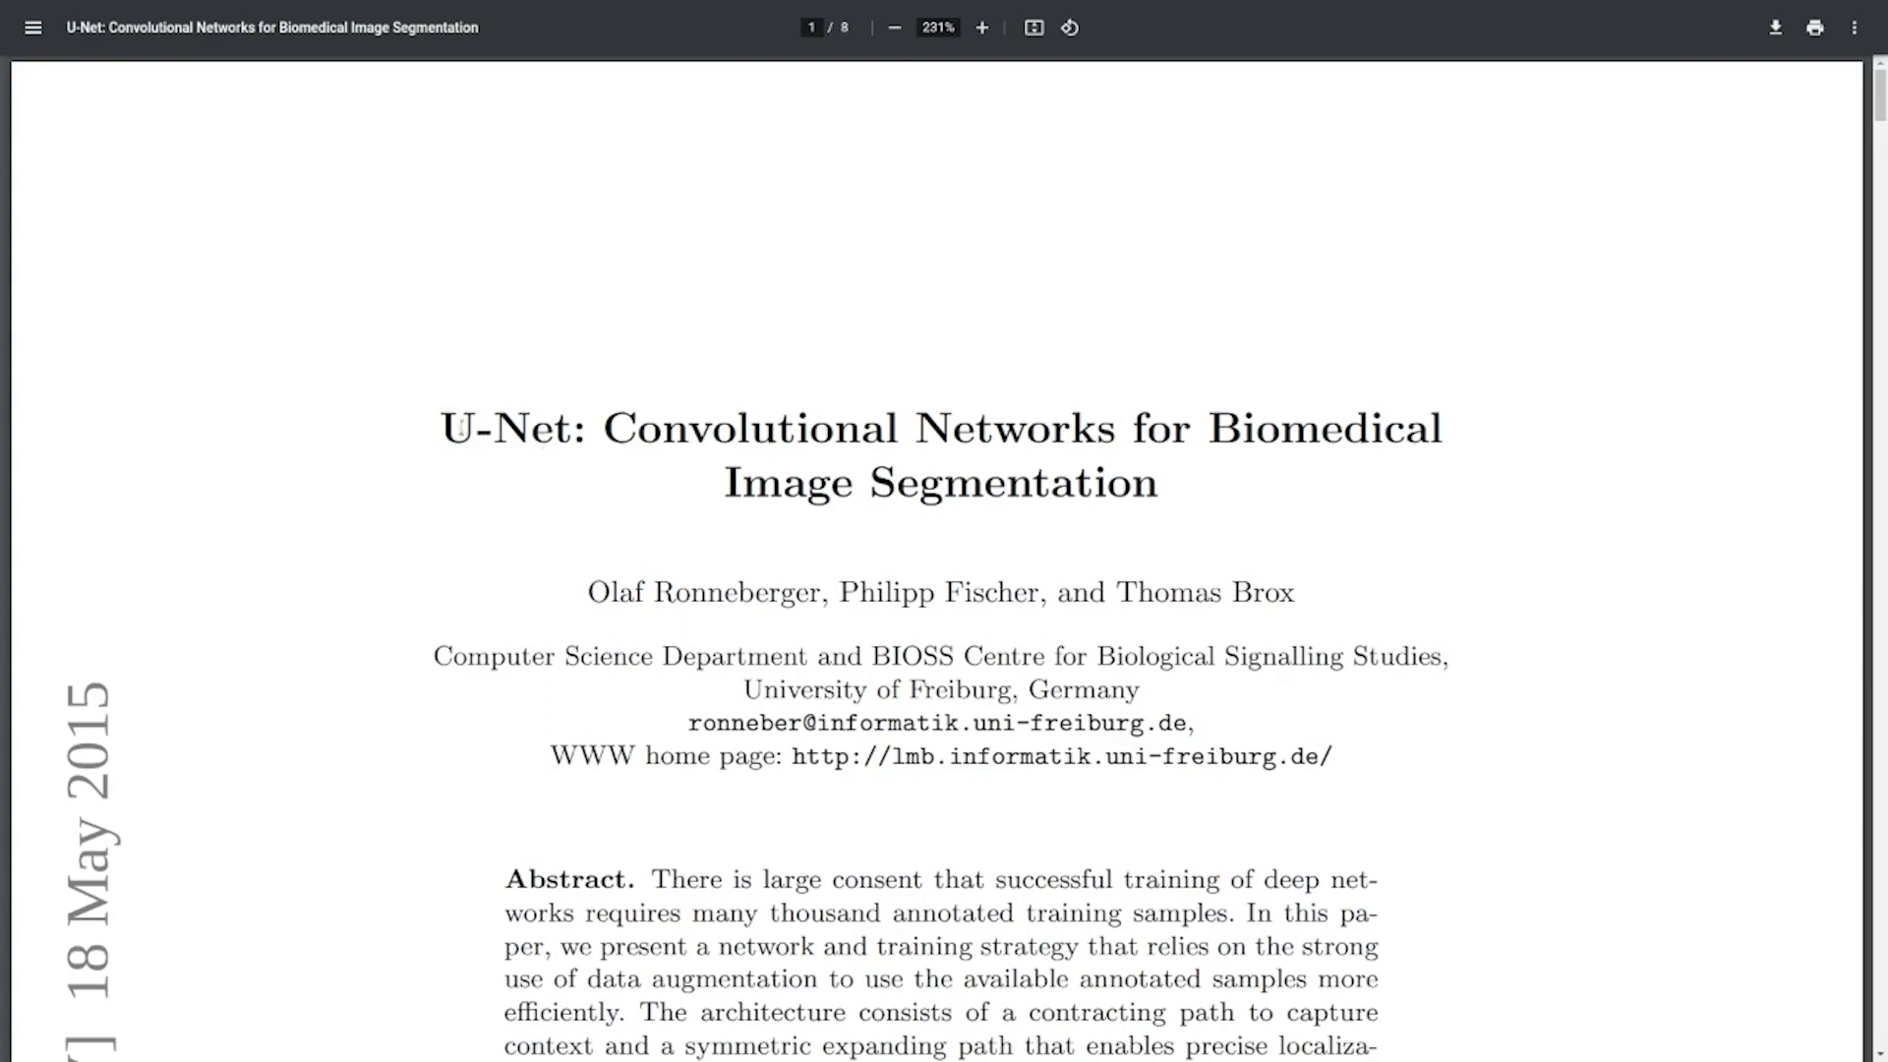
Highlight the 'Image Segmentation' part of the paper's title, then clear it
{"action": "left_click_drag", "start_coordinate": [462, 425], "coordinate": [1302, 449]}
{"action": "left_click_drag", "start_coordinate": [805, 490], "coordinate": [966, 492]}
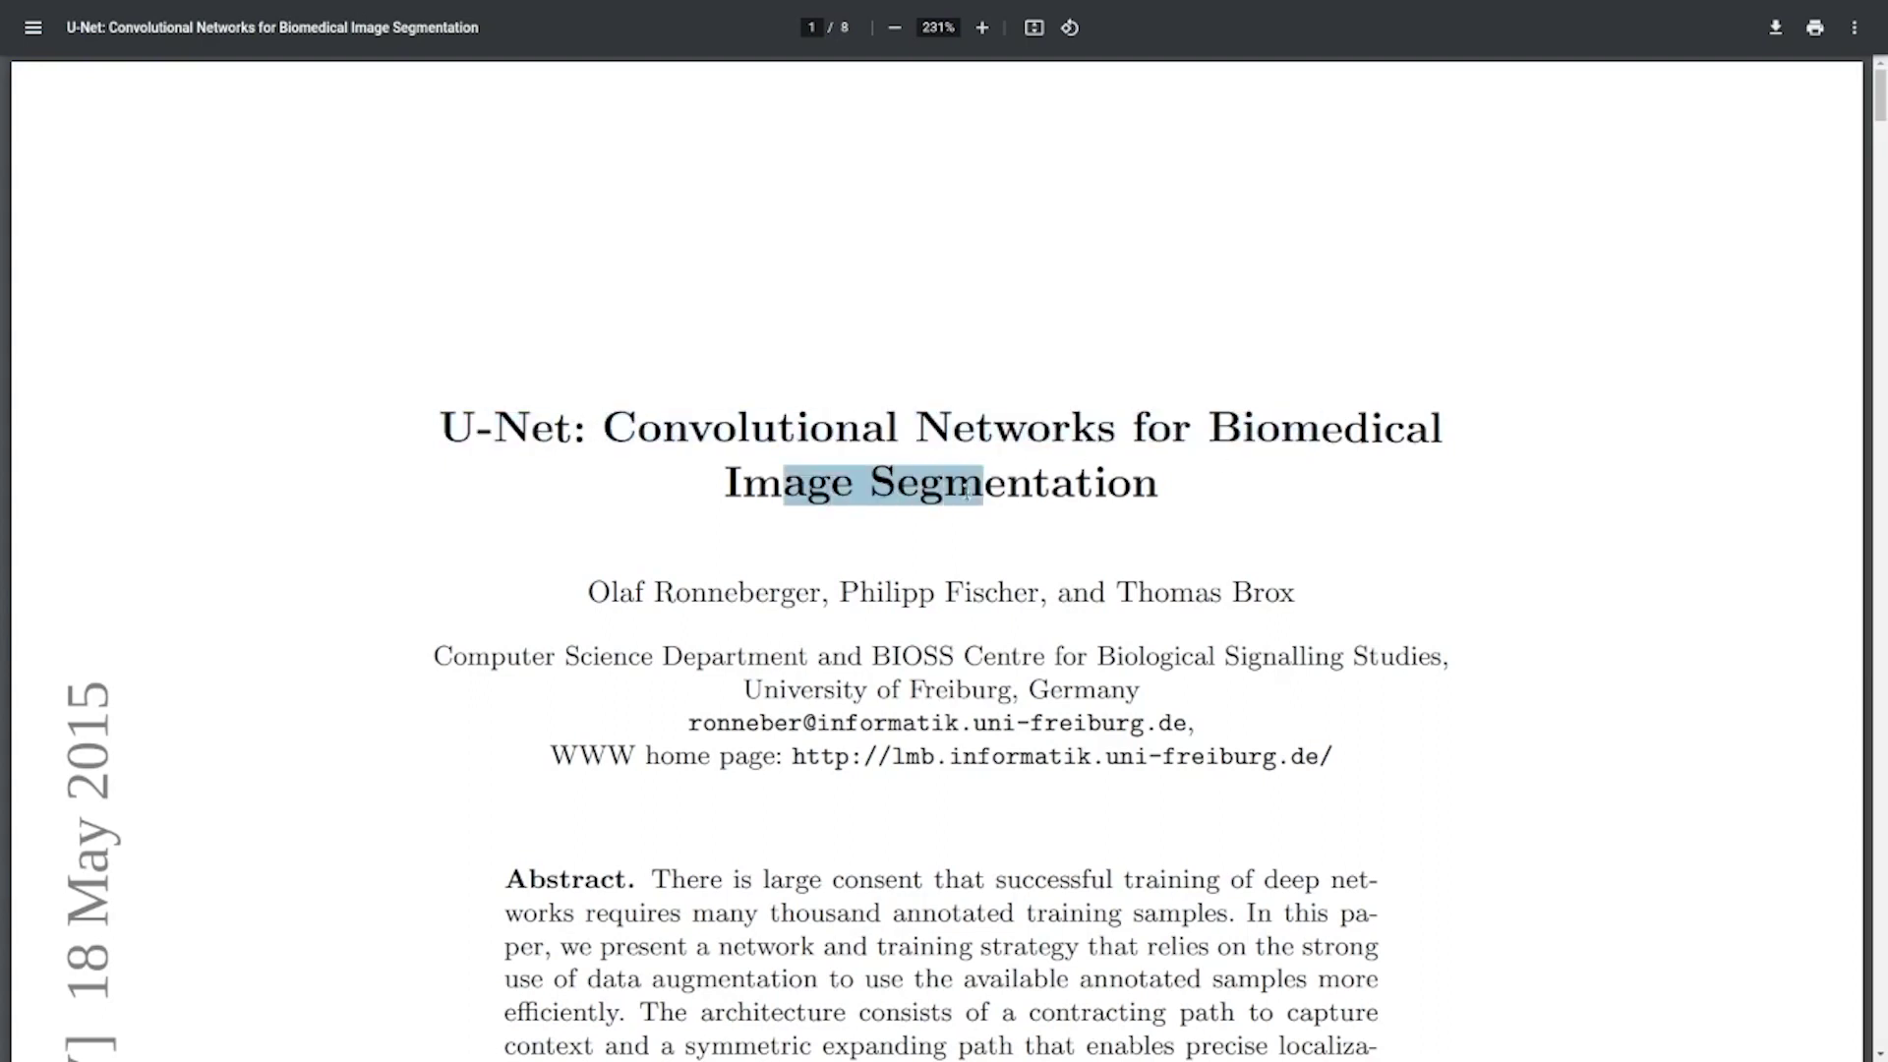
{"action": "left_click", "coordinate": [969, 491]}
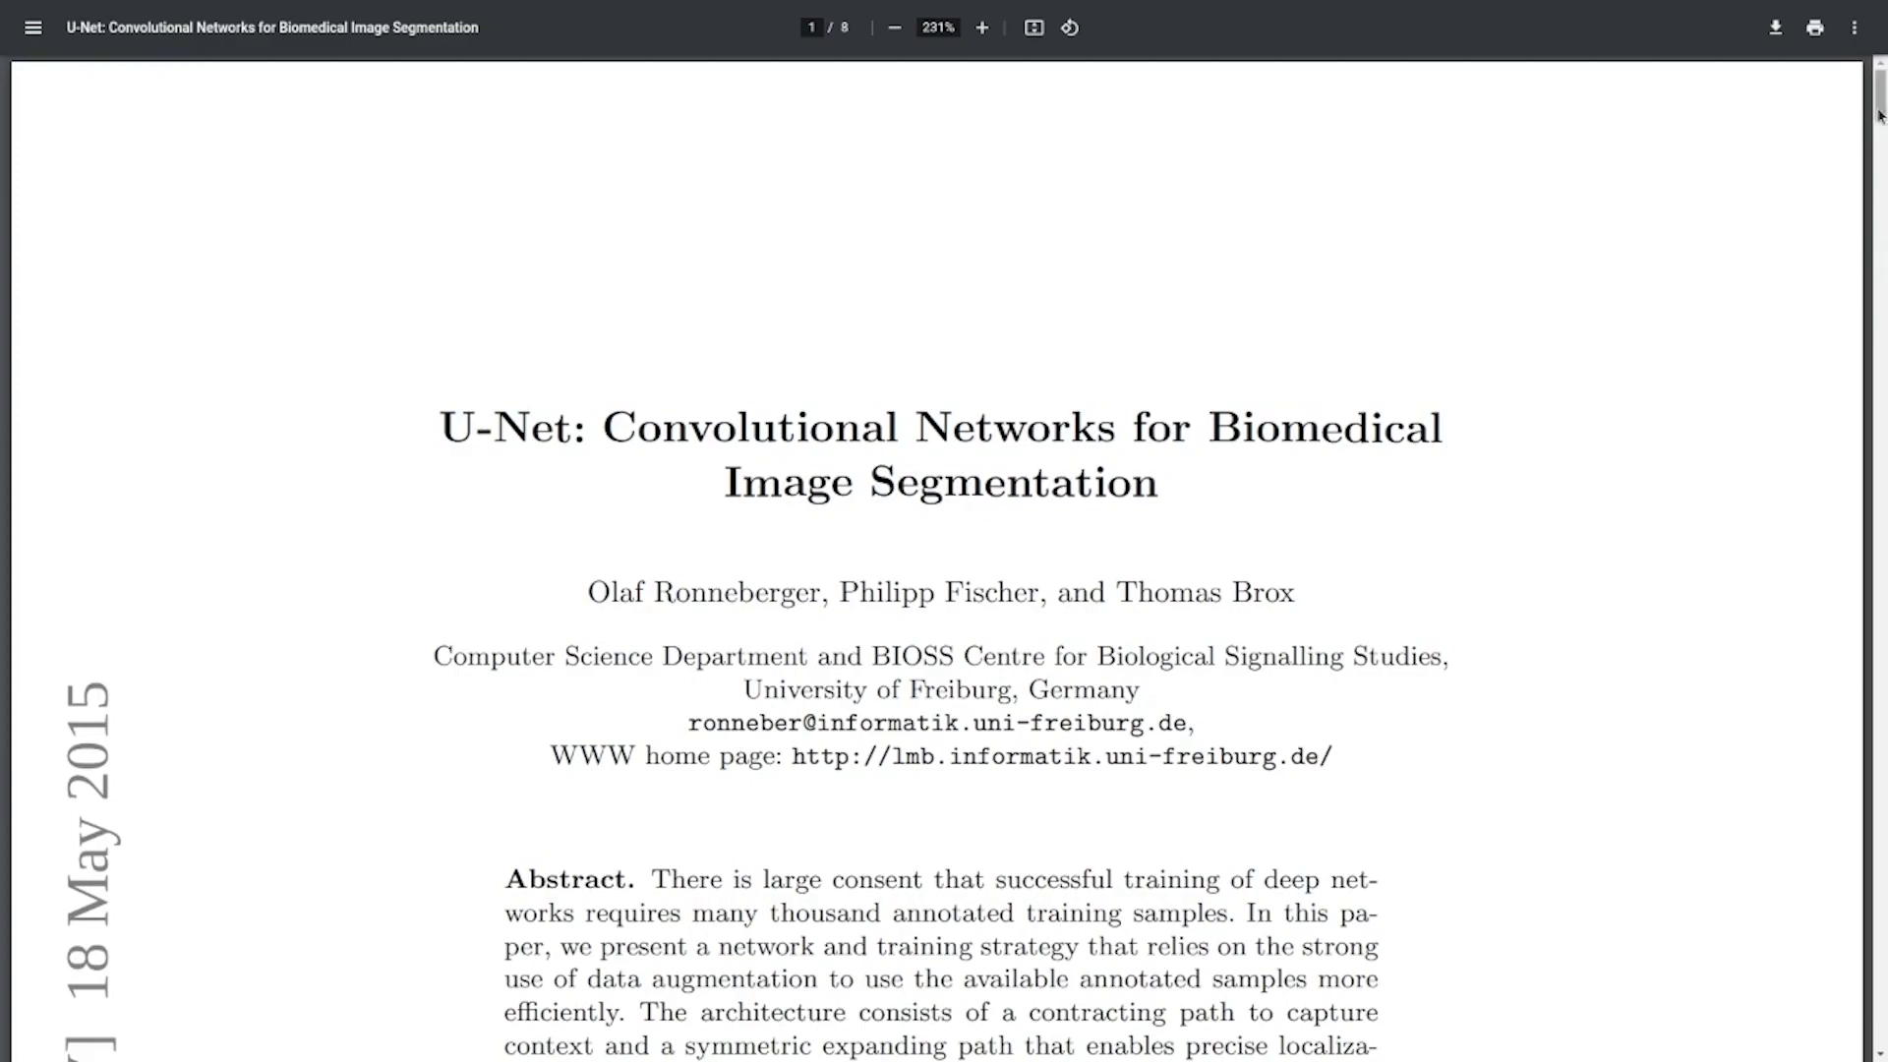
Move to page 2's Fig. 1 and highlight the 'input' and 'segmentation map' labels
{"action": "left_click_drag", "start_coordinate": [1876, 103], "coordinate": [1876, 236]}
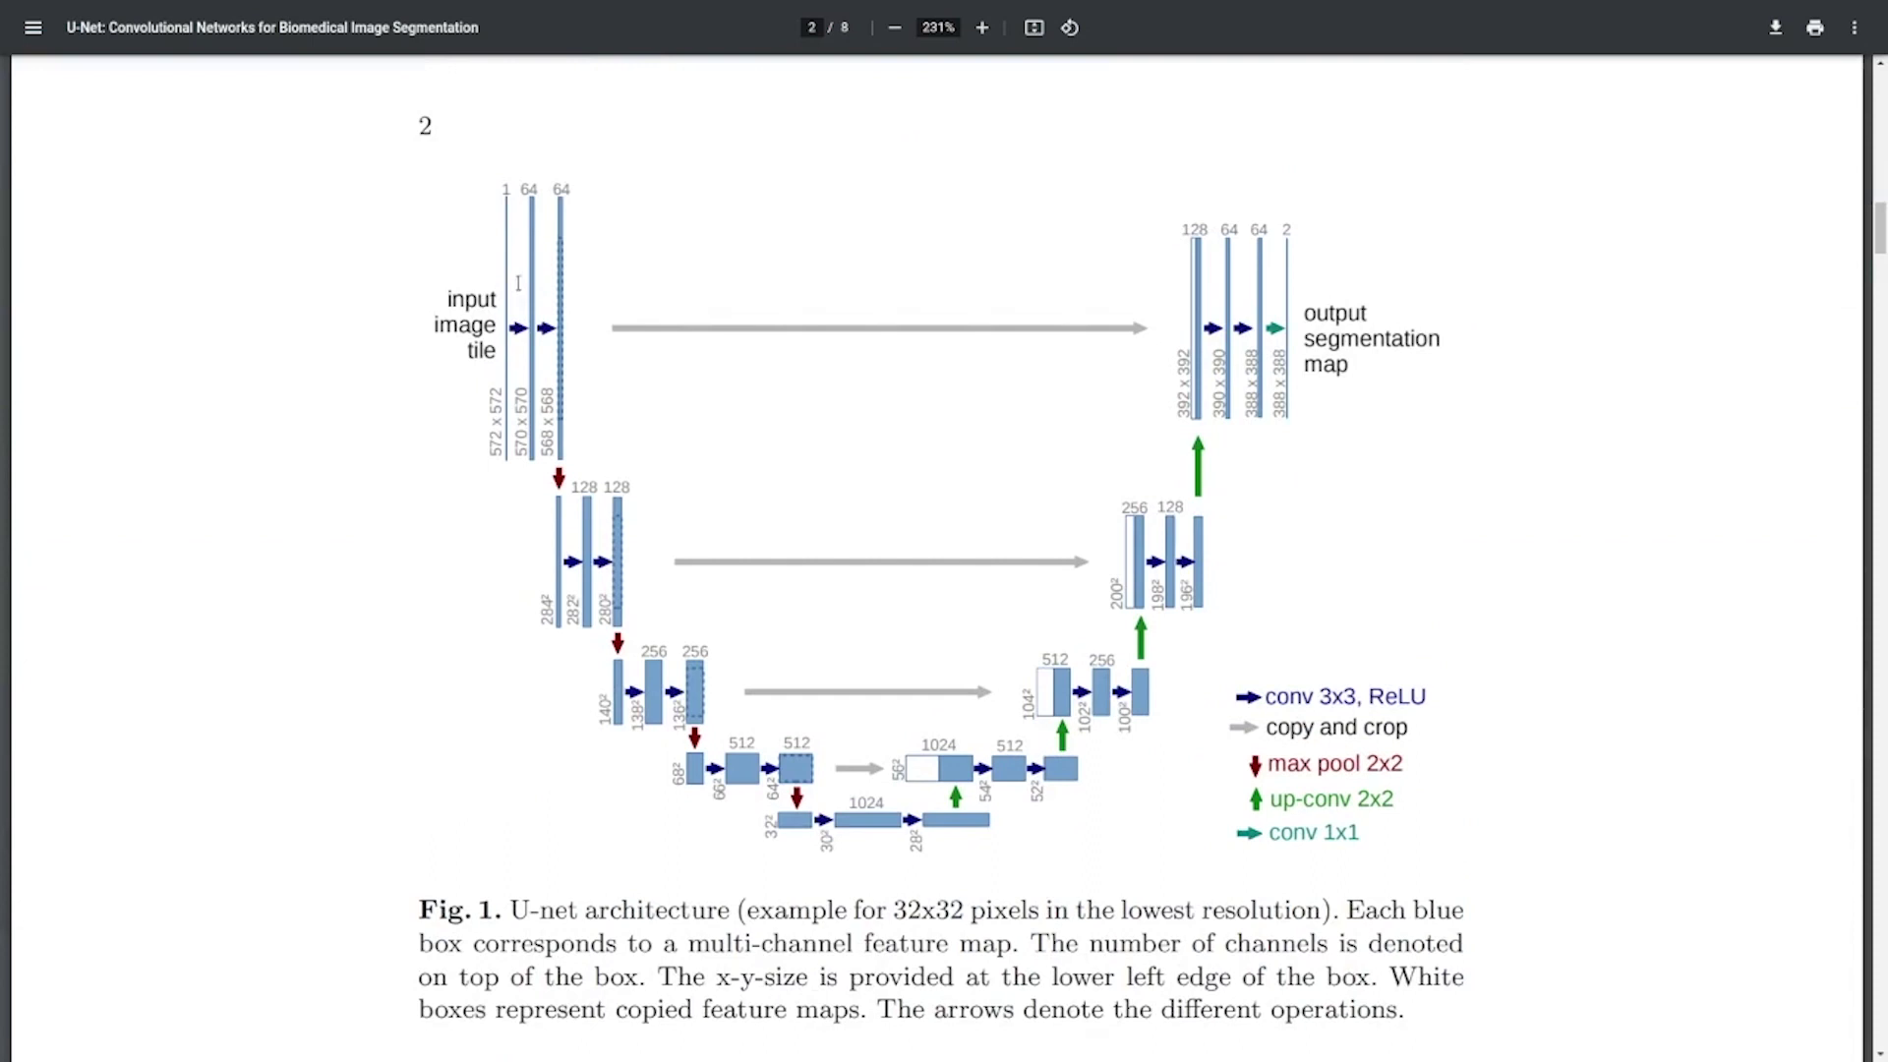
{"action": "double_click", "coordinate": [452, 299]}
{"action": "left_click", "coordinate": [476, 300]}
{"action": "left_click_drag", "start_coordinate": [1302, 341], "coordinate": [1347, 364]}
{"action": "left_click", "coordinate": [1347, 364]}
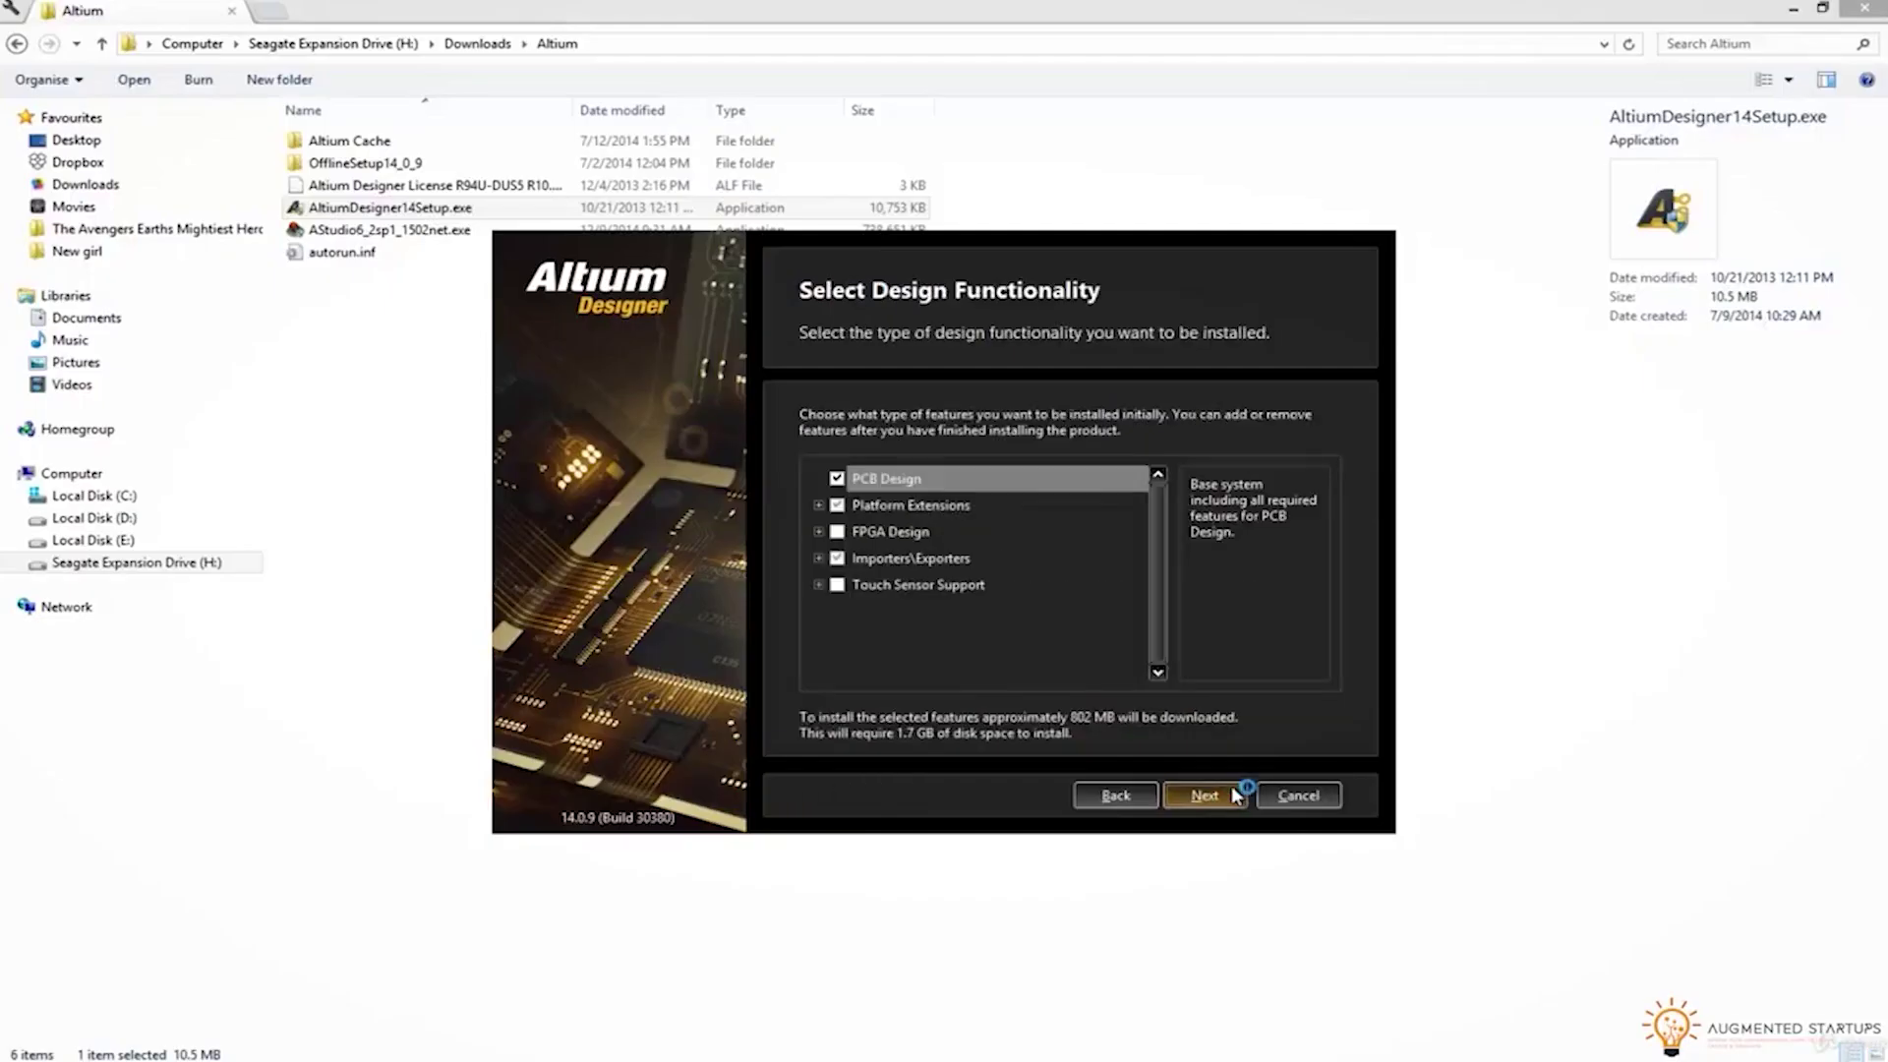
Finish the Altium Designer installation, then stretch the trombone upward with tighter meander loops
{"action": "left_click", "coordinate": [1236, 795]}
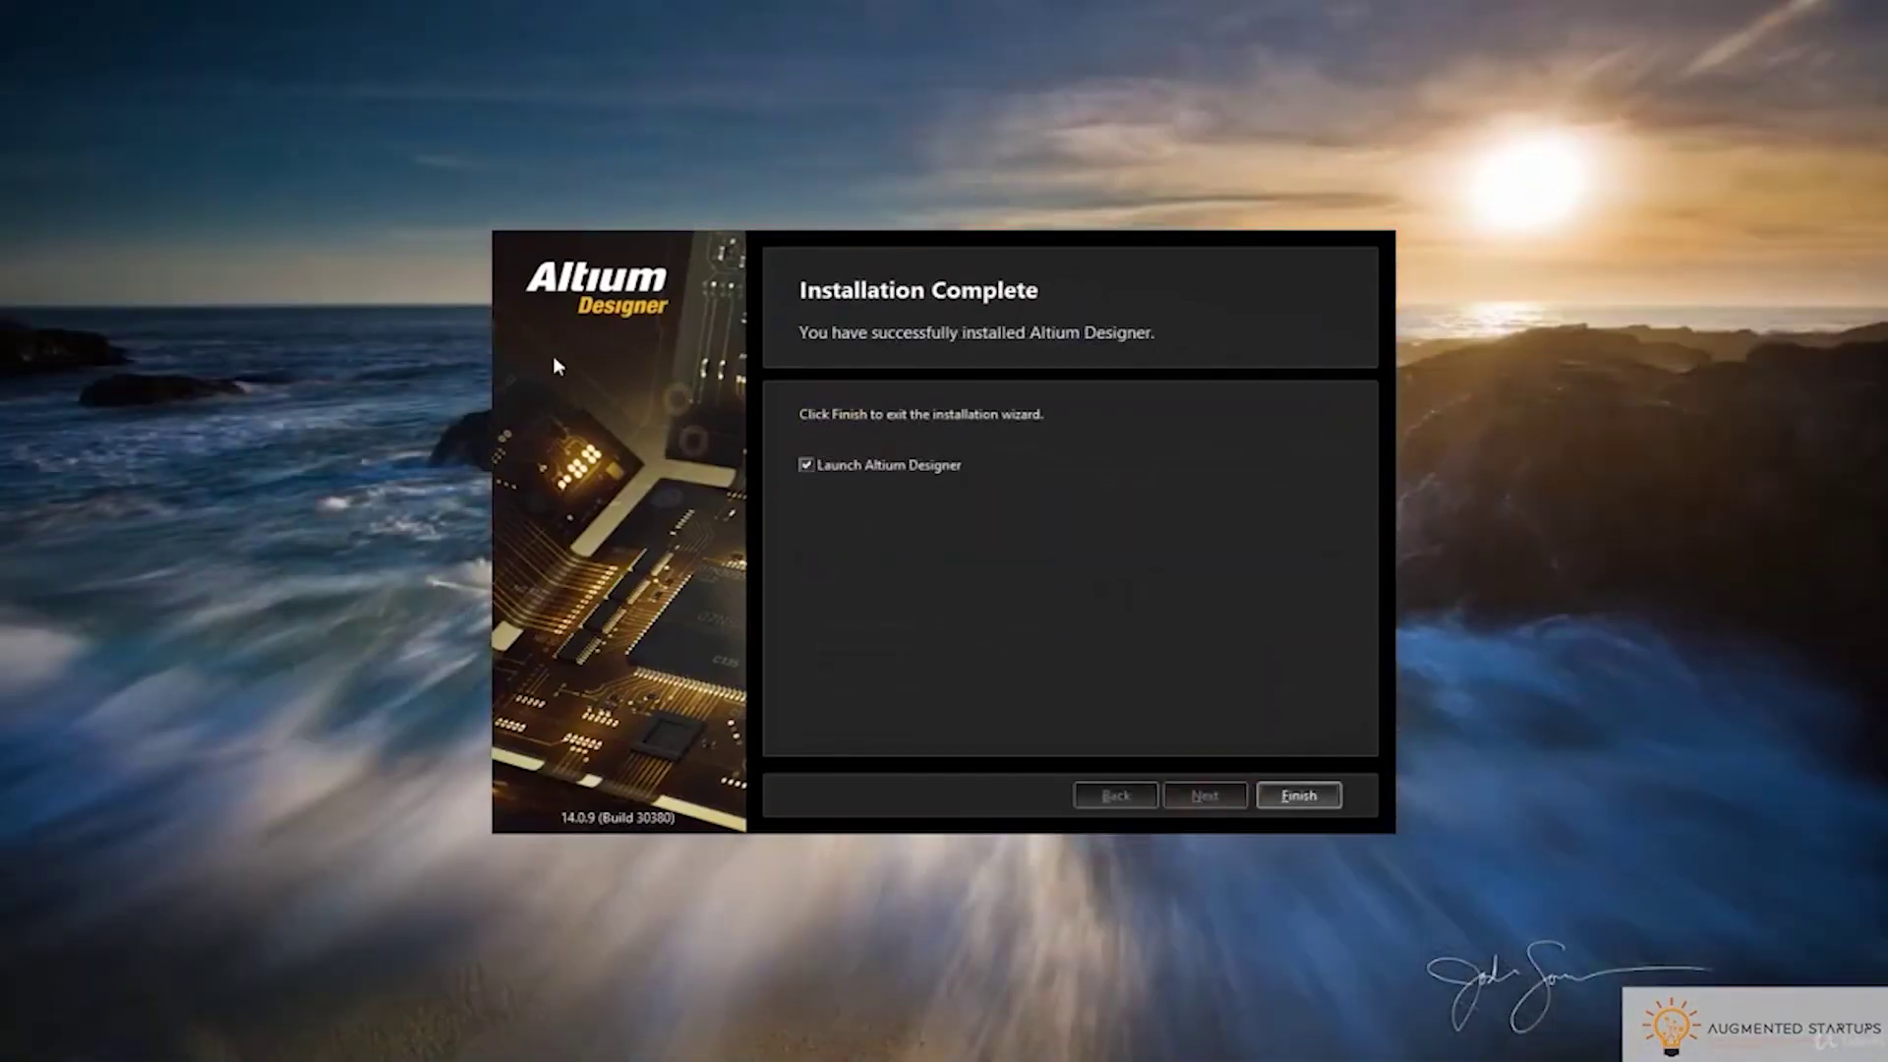
{"action": "left_click", "coordinate": [1298, 795]}
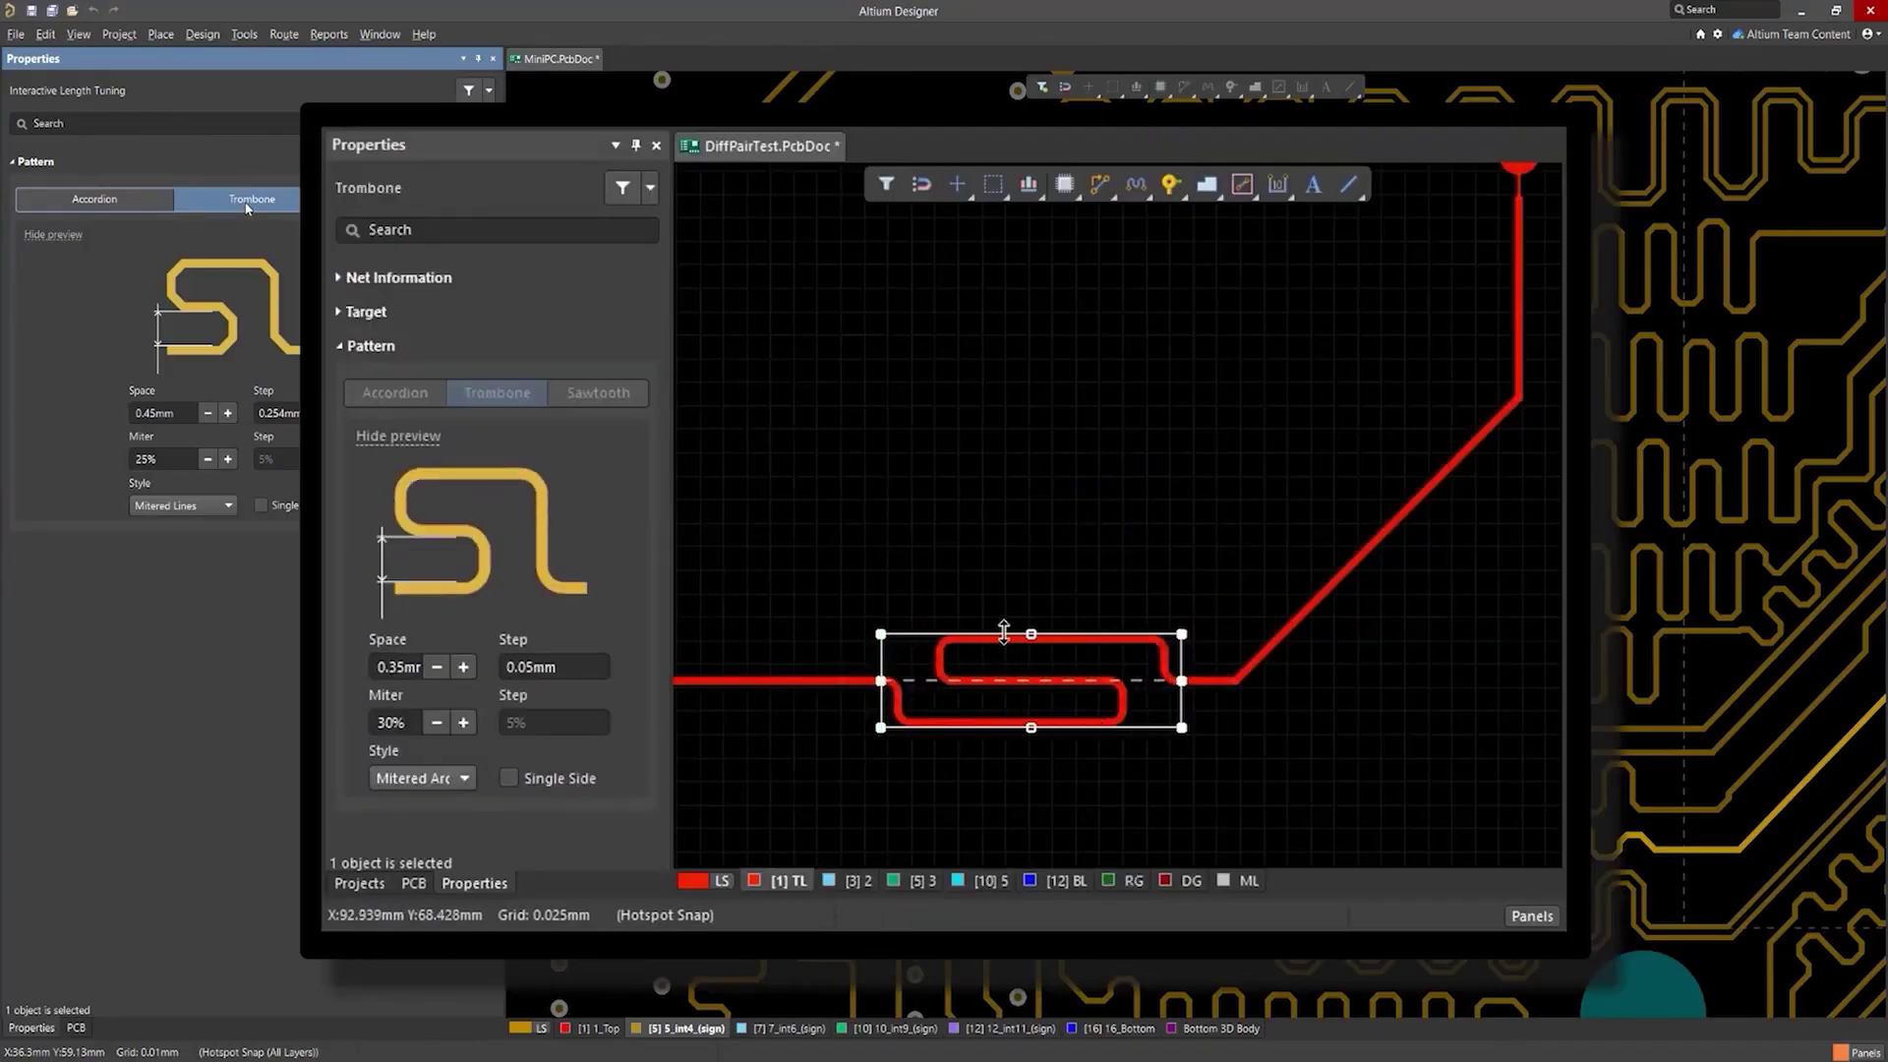
{"action": "key", "text": "4"}
{"action": "left_click_drag", "start_coordinate": [1003, 633], "coordinate": [992, 508]}
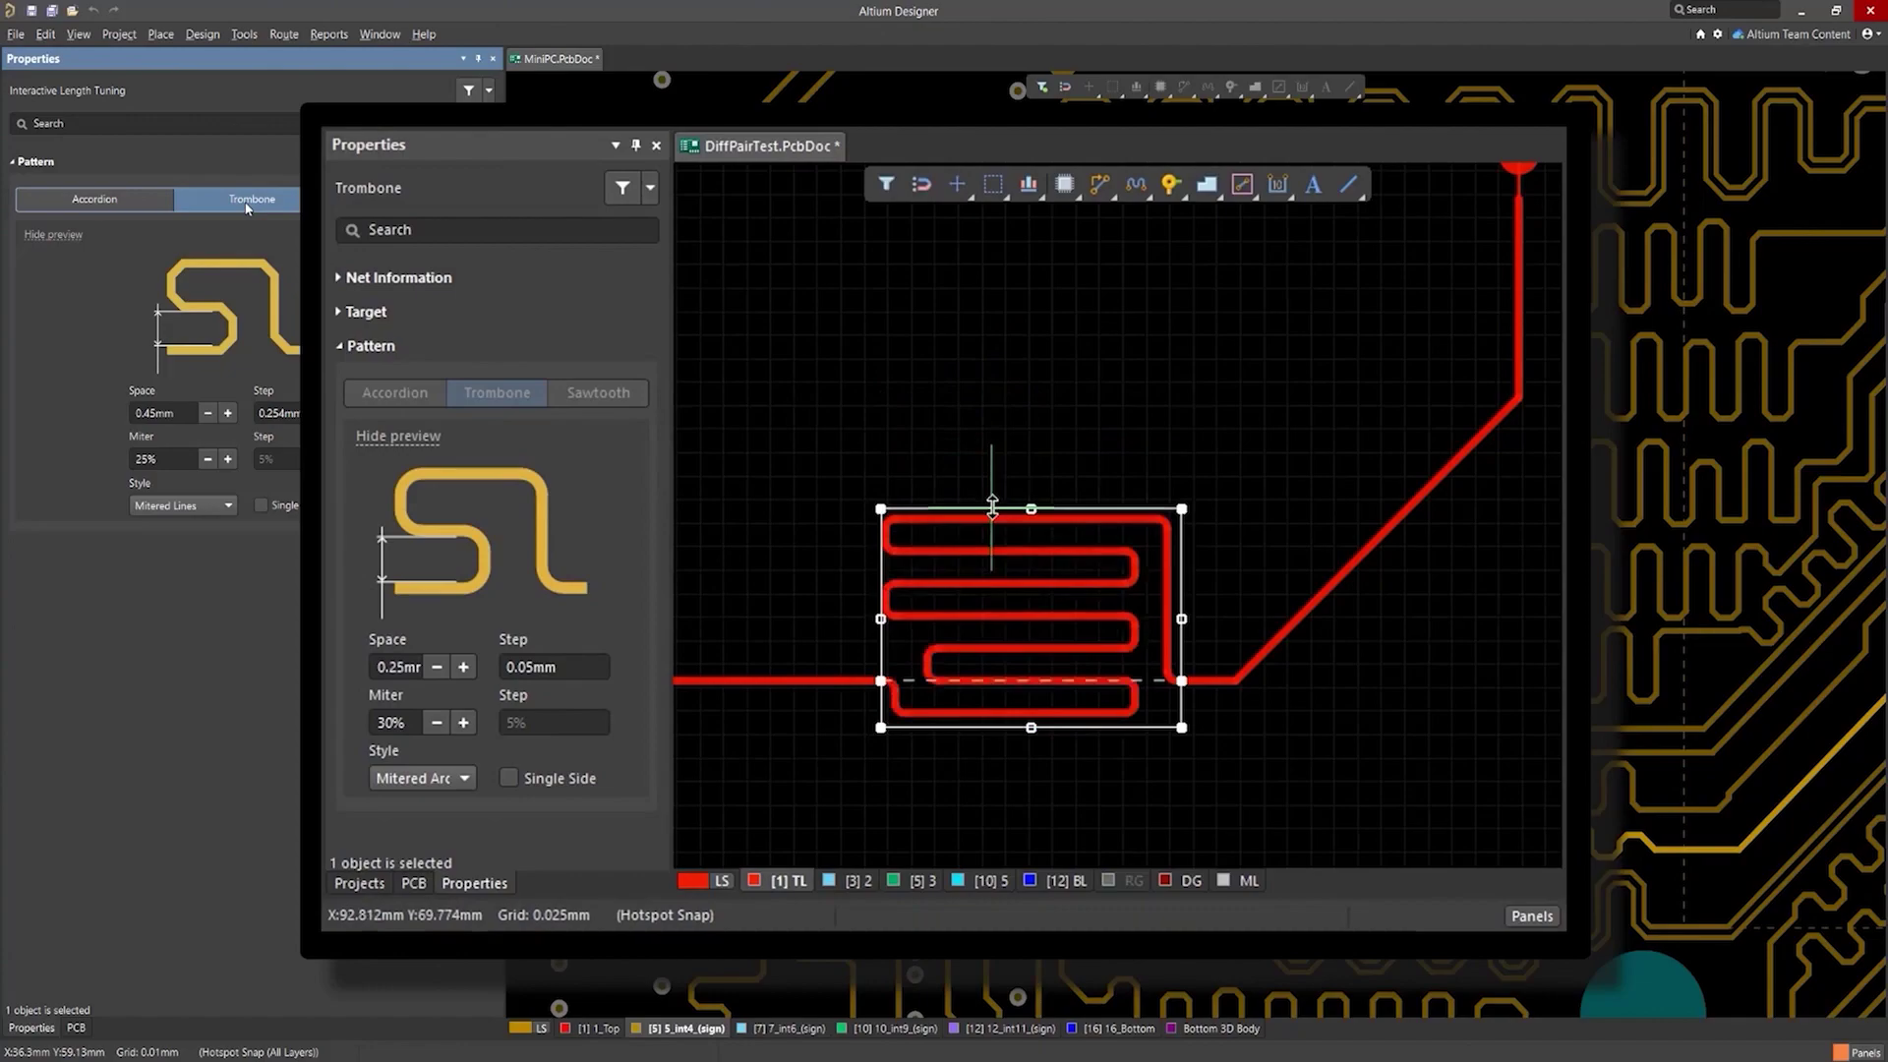
{"action": "key", "text": "space"}
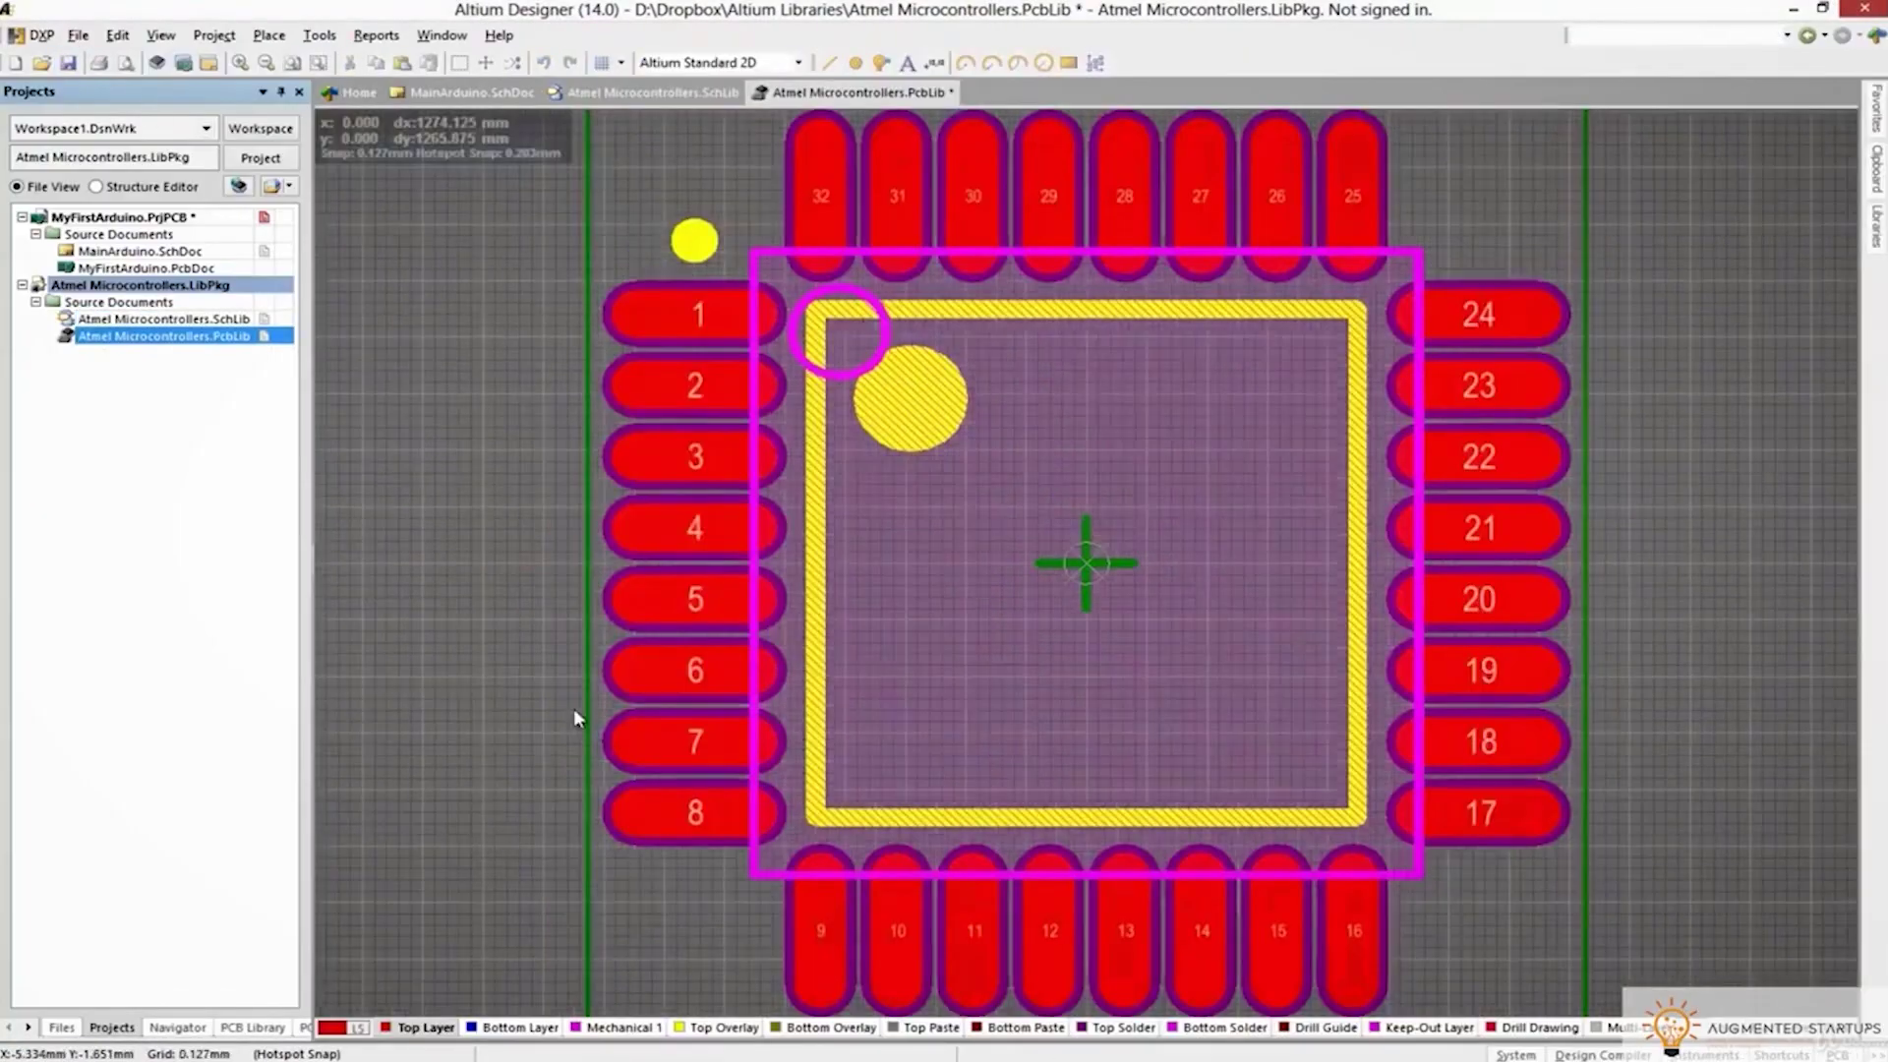
Switch the chip footprint to 3D view and orbit it to an angled view
{"action": "key", "text": "3"}
{"action": "left_click_drag", "start_coordinate": [998, 409], "coordinate": [1185, 521]}
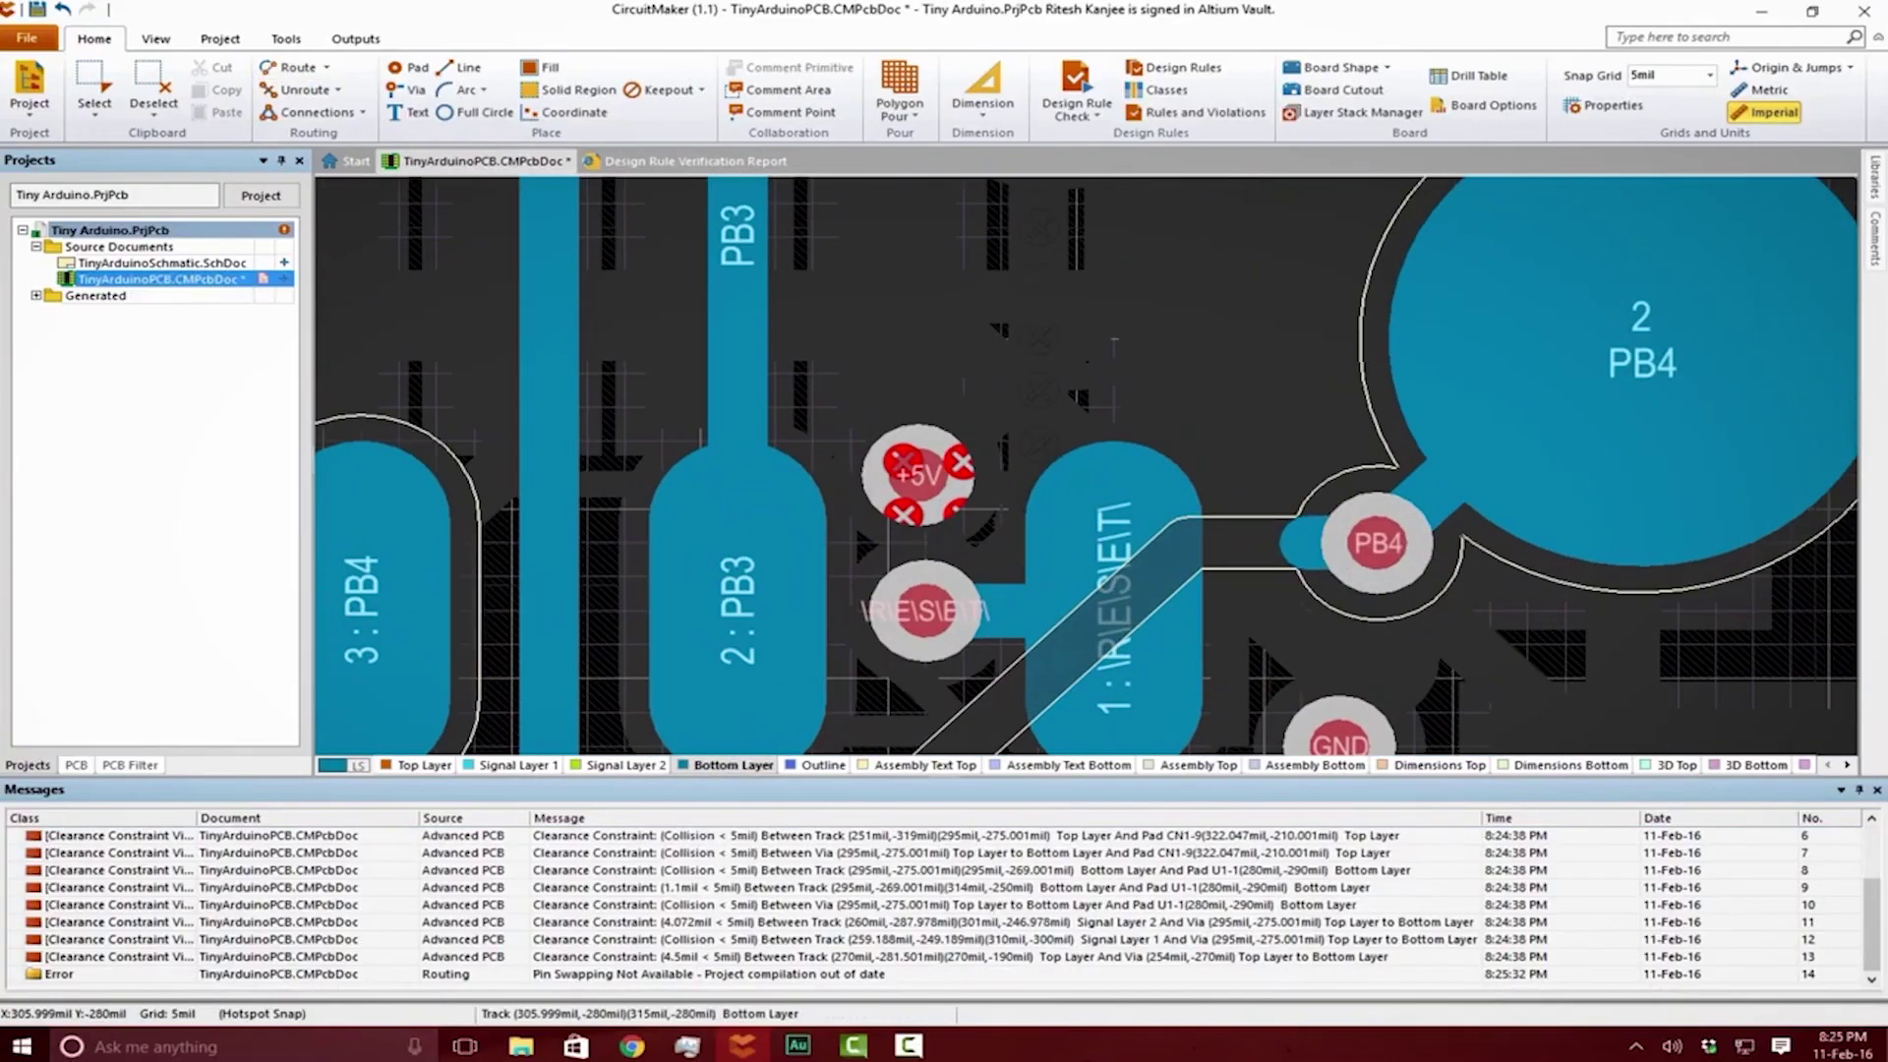
{"action": "scroll", "coordinate": [1332, 551], "scroll_direction": "up", "scroll_amount": 3}
{"action": "scroll", "coordinate": [1331, 551], "scroll_direction": "down", "scroll_amount": 4}
{"action": "scroll", "coordinate": [1103, 470], "scroll_direction": "up", "scroll_amount": 4}
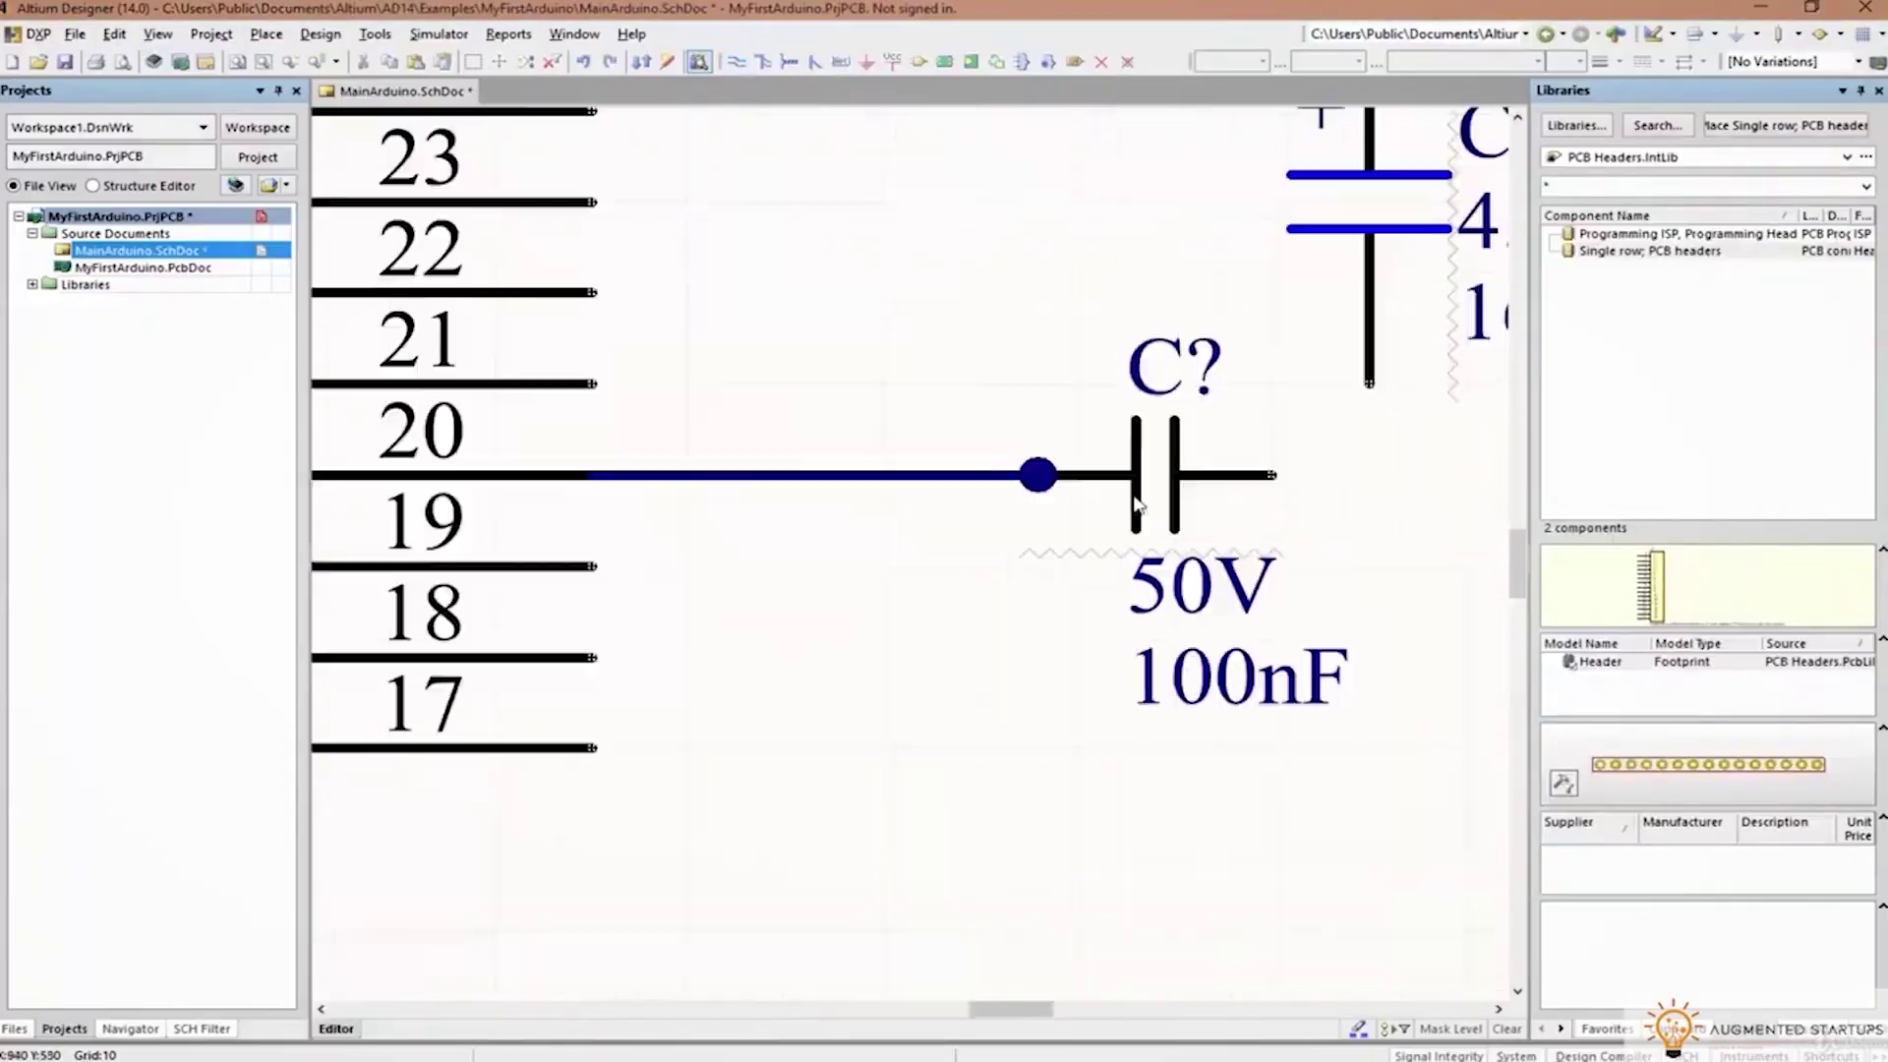
Paste the copied schematic parts and add a GND internal plane layer
{"action": "key", "text": "ctrl+v"}
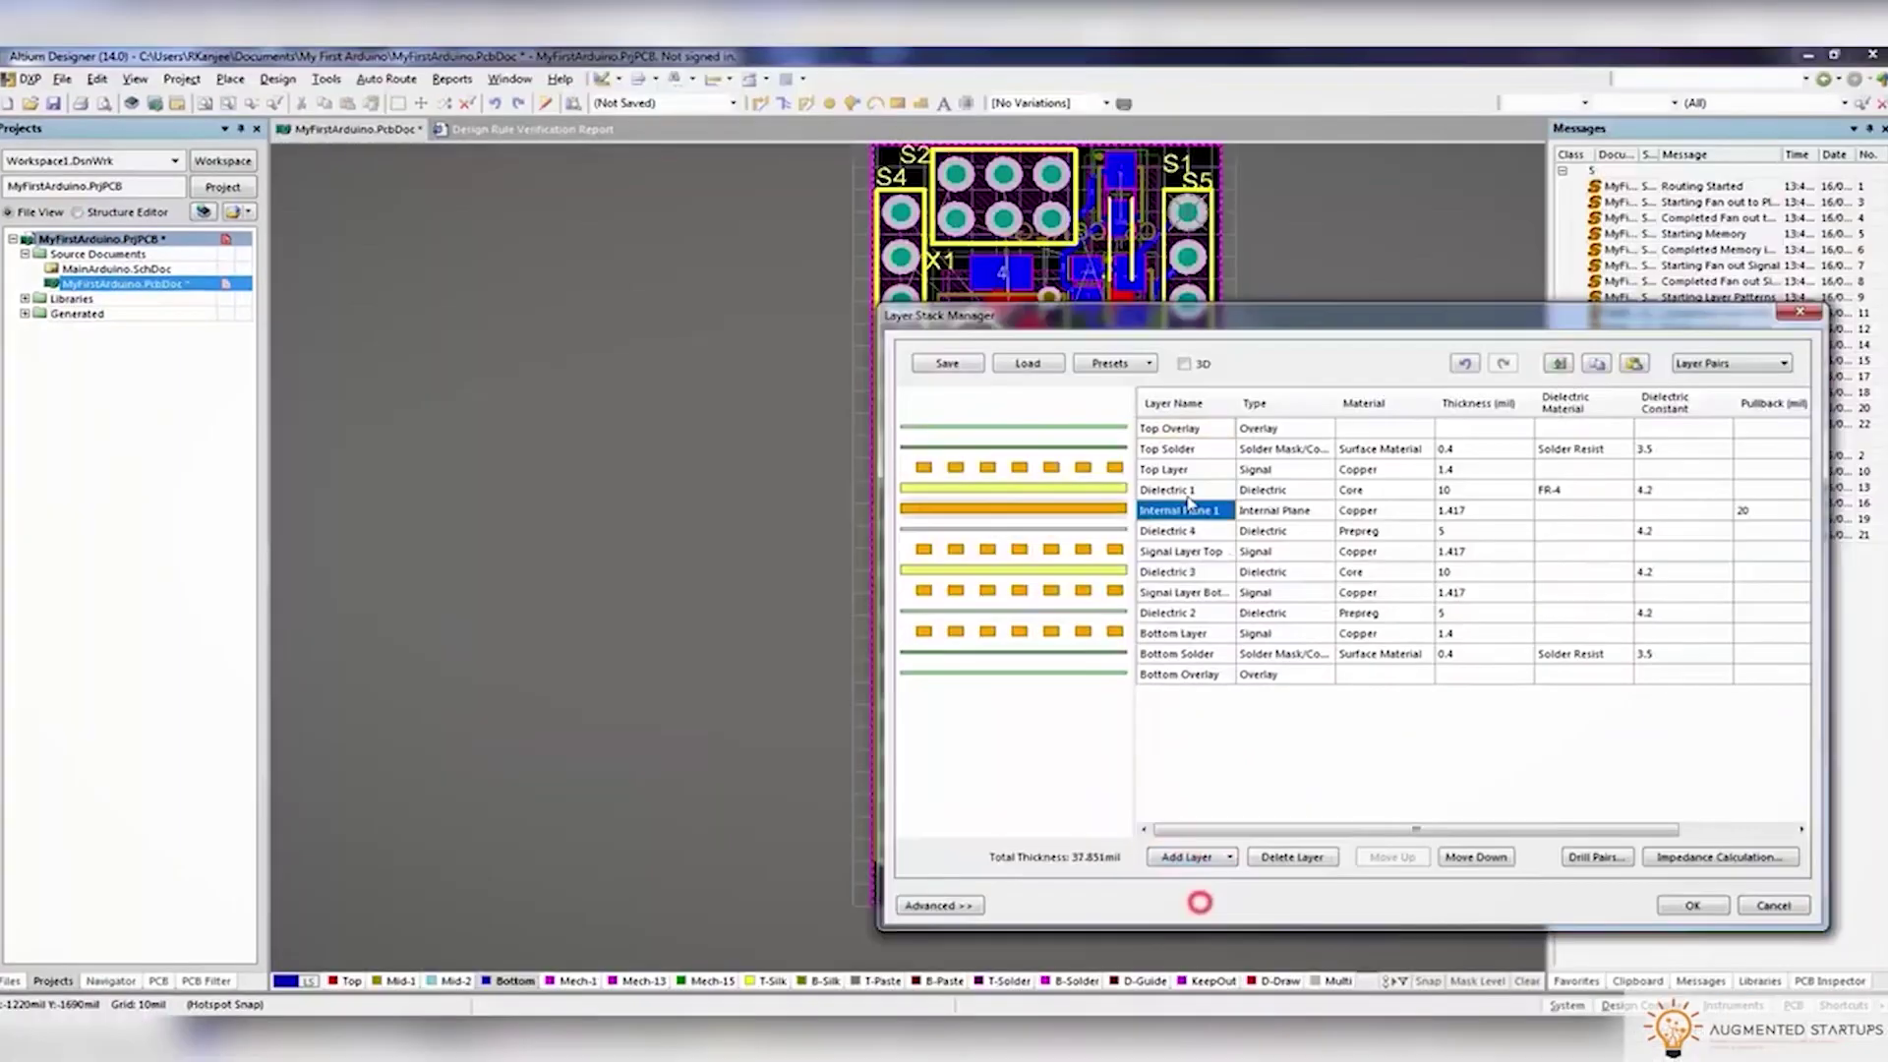
{"action": "left_click", "coordinate": [1190, 857]}
{"action": "left_click", "coordinate": [1195, 924]}
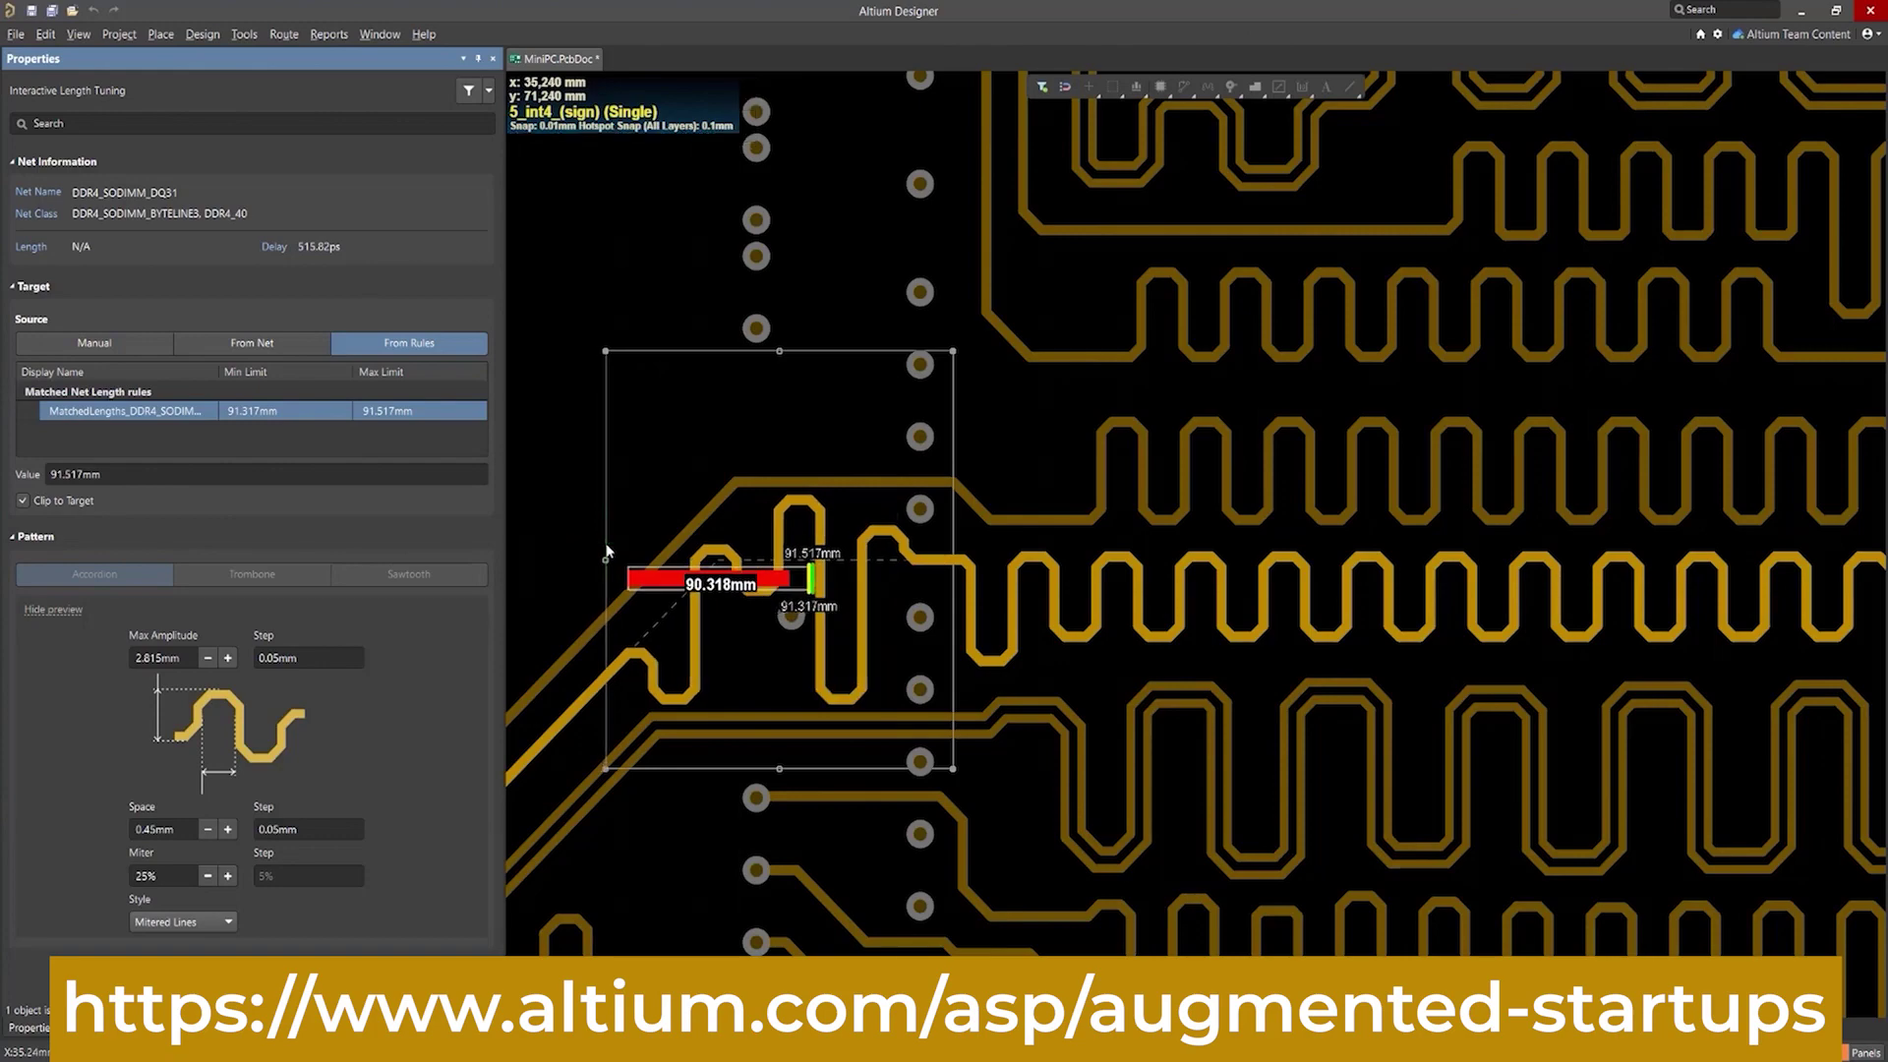
Place an accordion tuning pattern at target length and route traces D8–D10 to the chip pads
{"action": "left_click", "coordinate": [607, 552]}
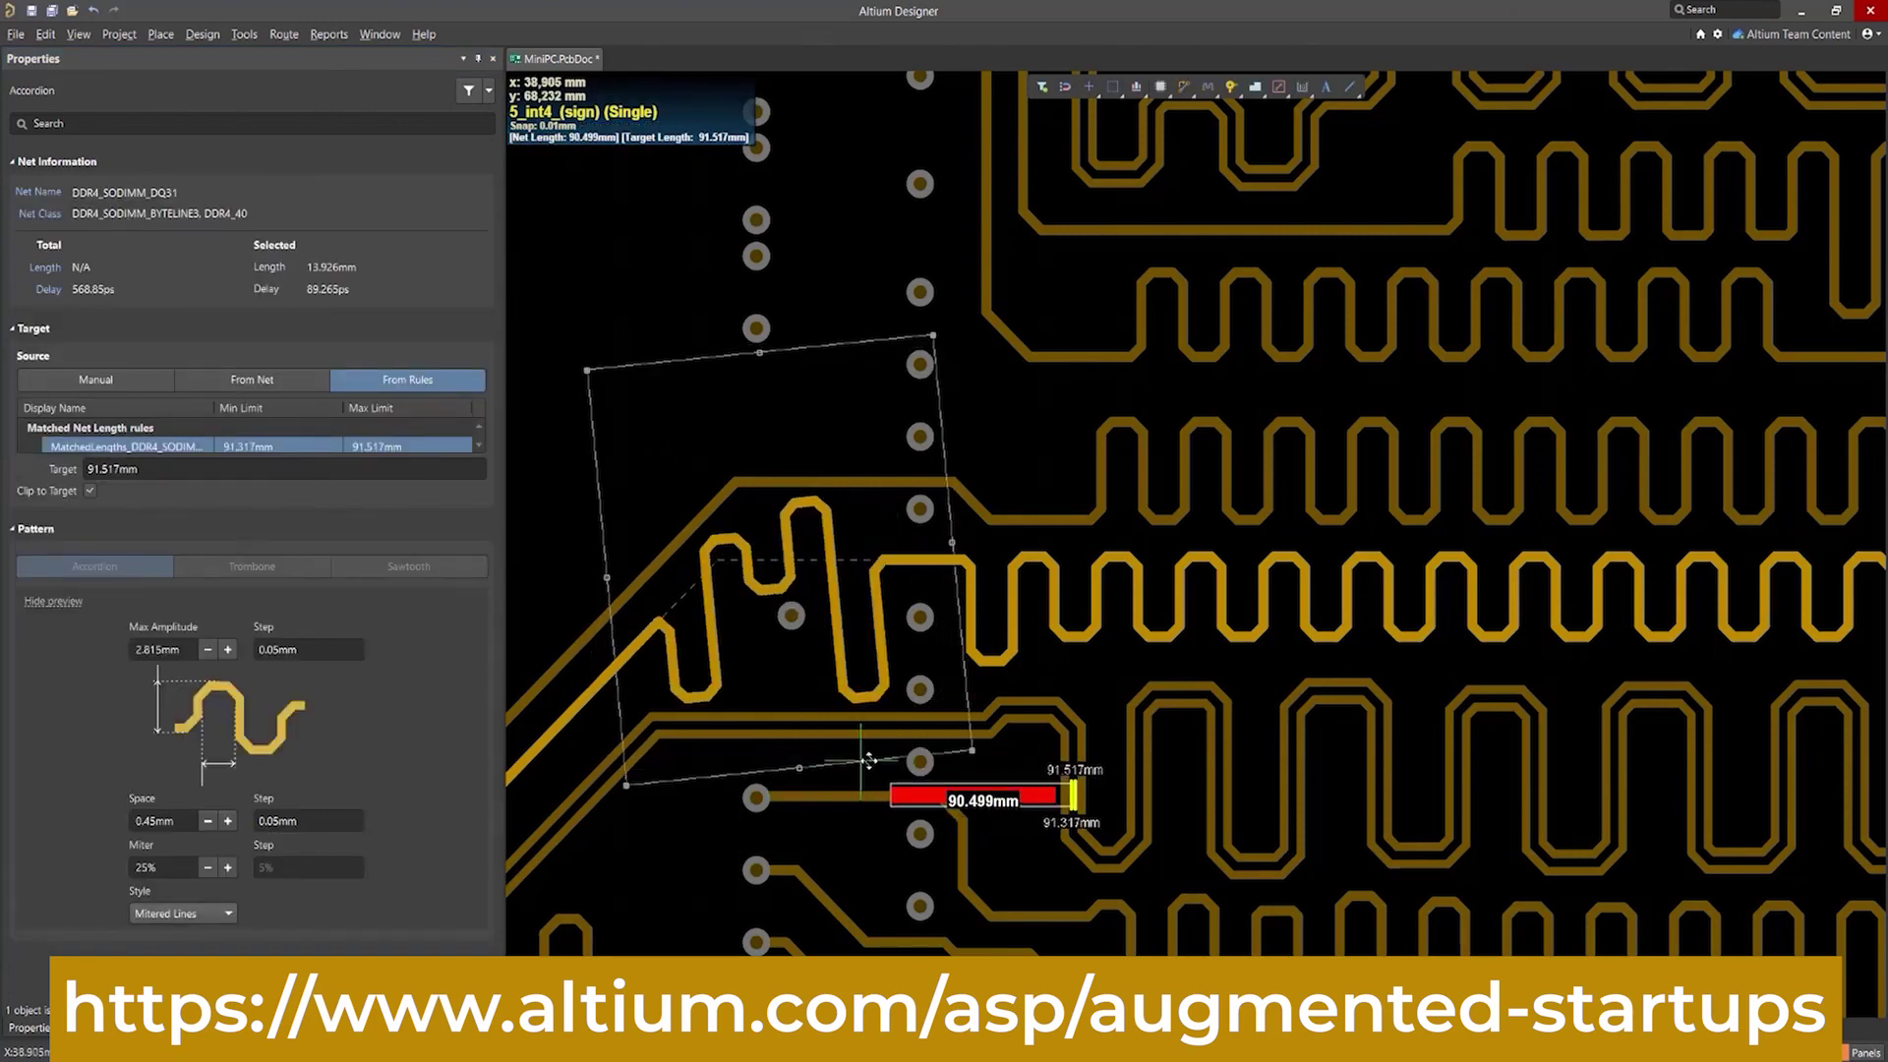
{"action": "left_click_drag", "start_coordinate": [870, 760], "coordinate": [869, 767]}
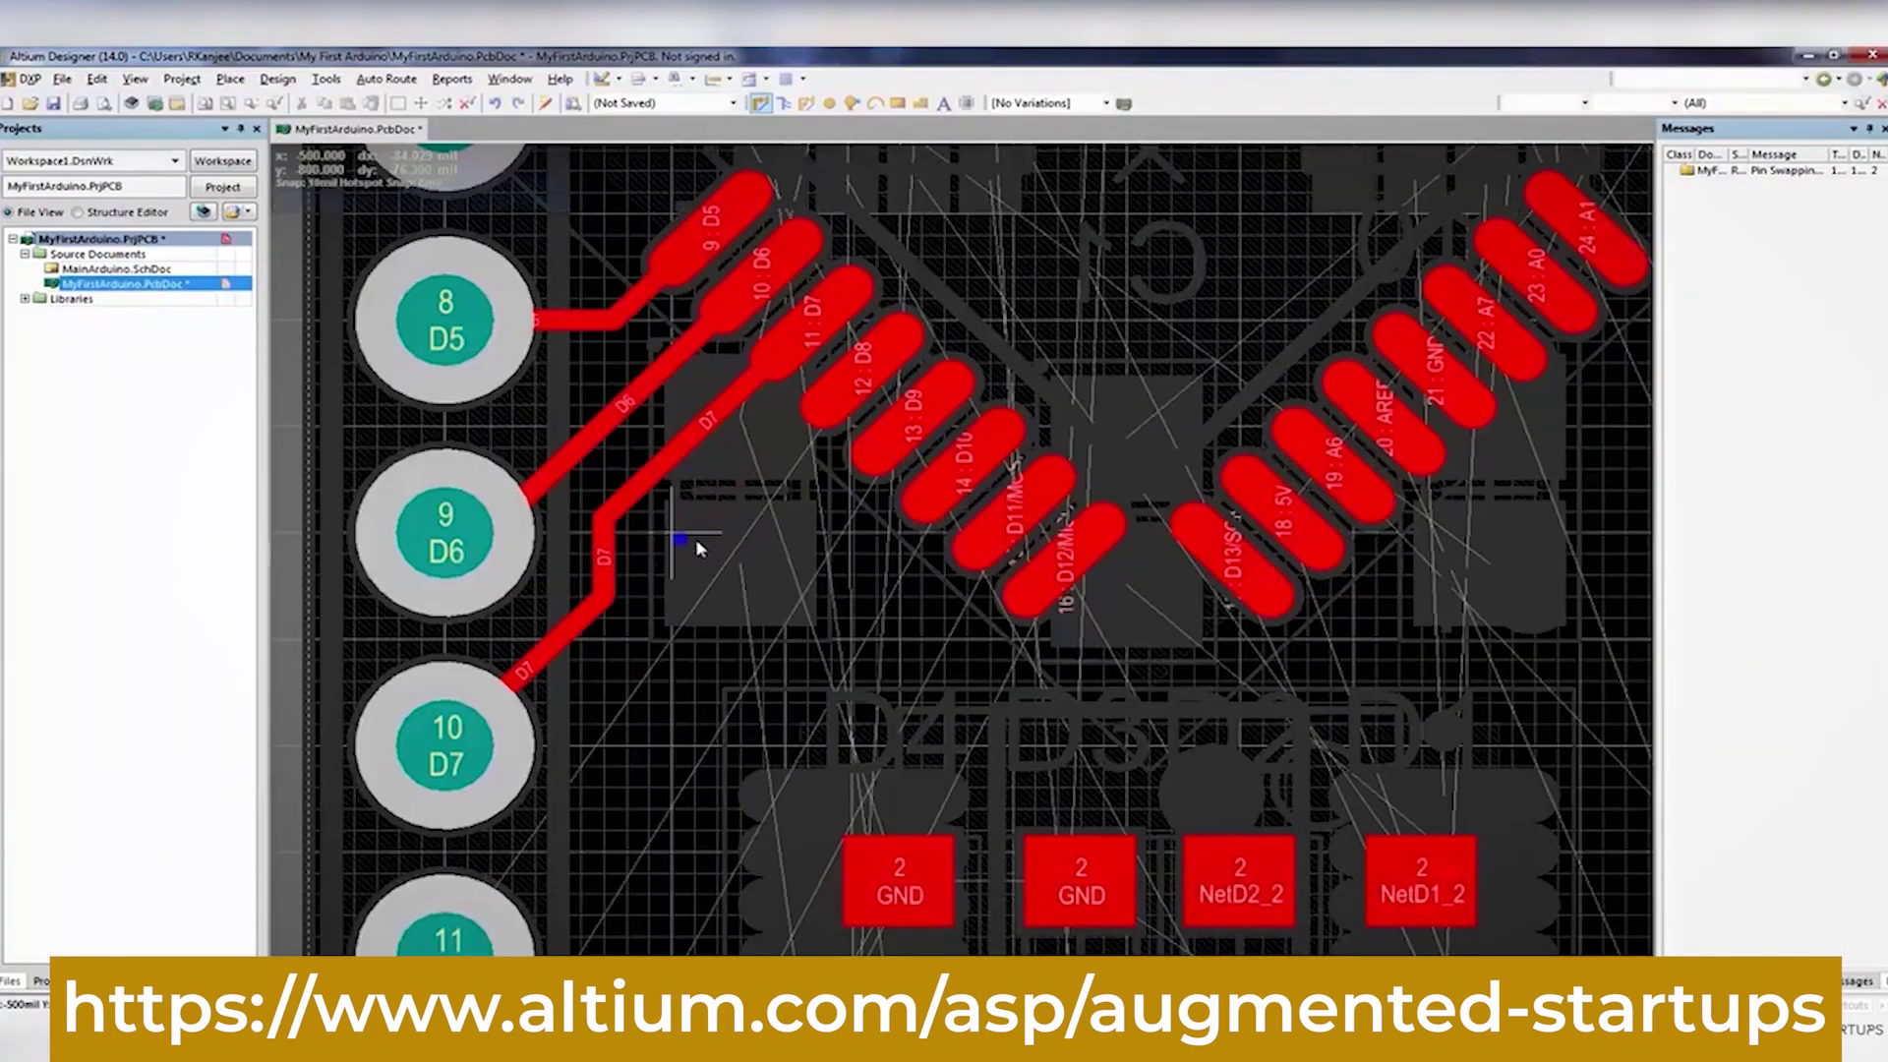
{"action": "scroll", "coordinate": [717, 536], "scroll_direction": "down", "scroll_amount": 3}
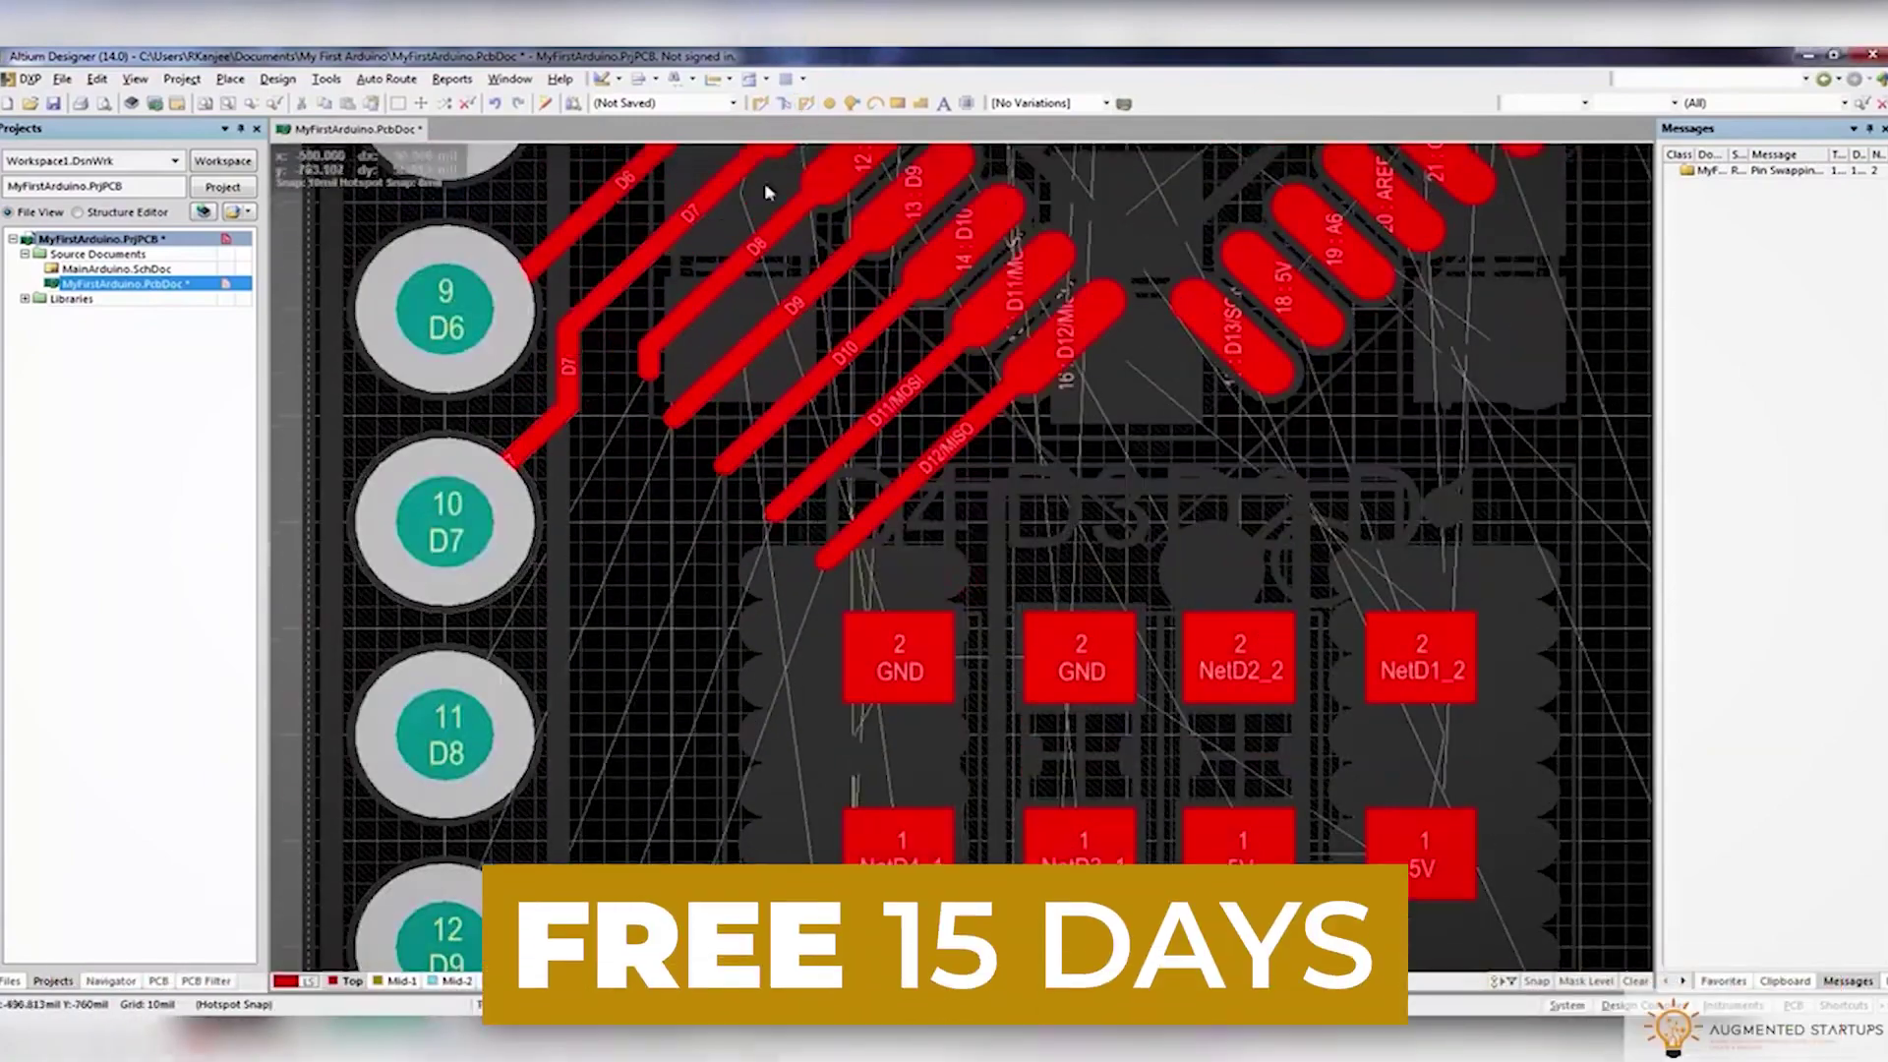
{"action": "left_click", "coordinate": [472, 725]}
{"action": "scroll", "coordinate": [590, 590], "scroll_direction": "down", "scroll_amount": 3}
{"action": "scroll", "coordinate": [738, 463], "scroll_direction": "up", "scroll_amount": 2}
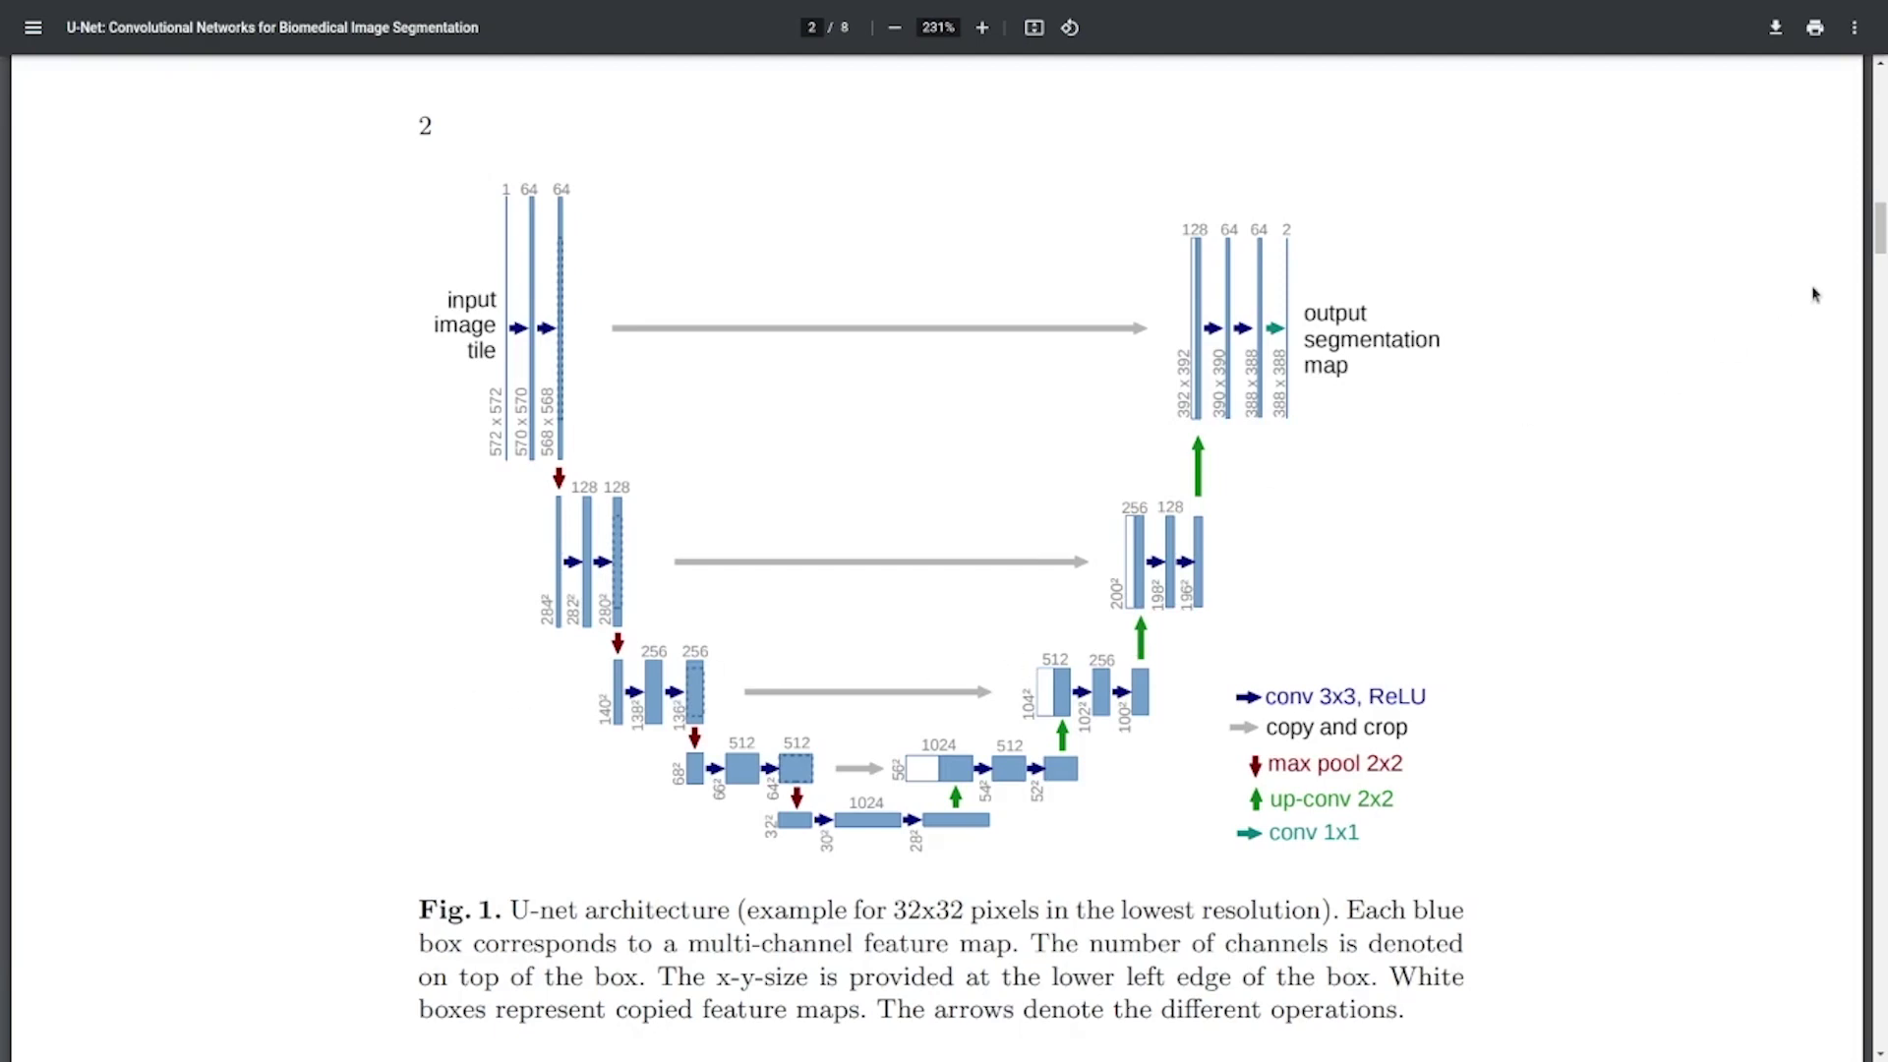
Go to page 4 and highlight the first Section 2 Network Architecture paragraph
{"action": "left_click_drag", "start_coordinate": [1881, 244], "coordinate": [1868, 484]}
{"action": "left_click_drag", "start_coordinate": [419, 417], "coordinate": [782, 888]}
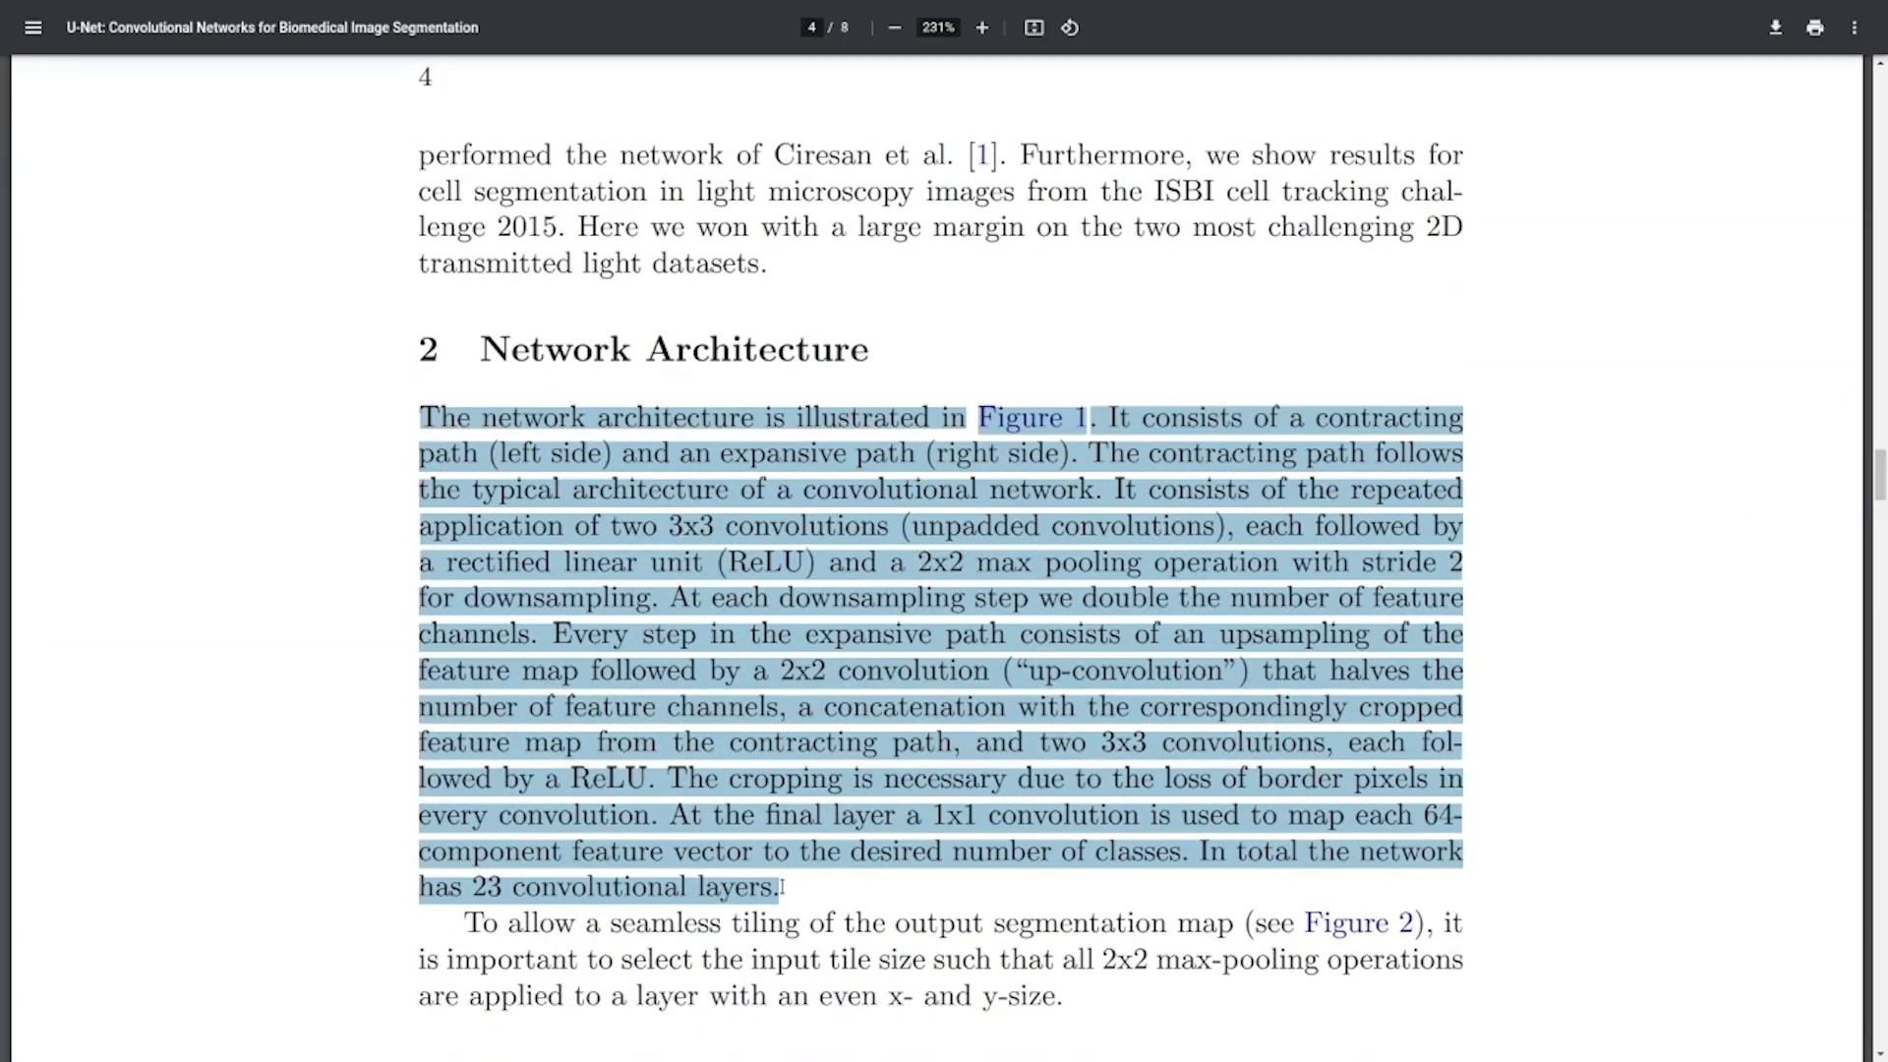
{"action": "left_click", "coordinate": [783, 888]}
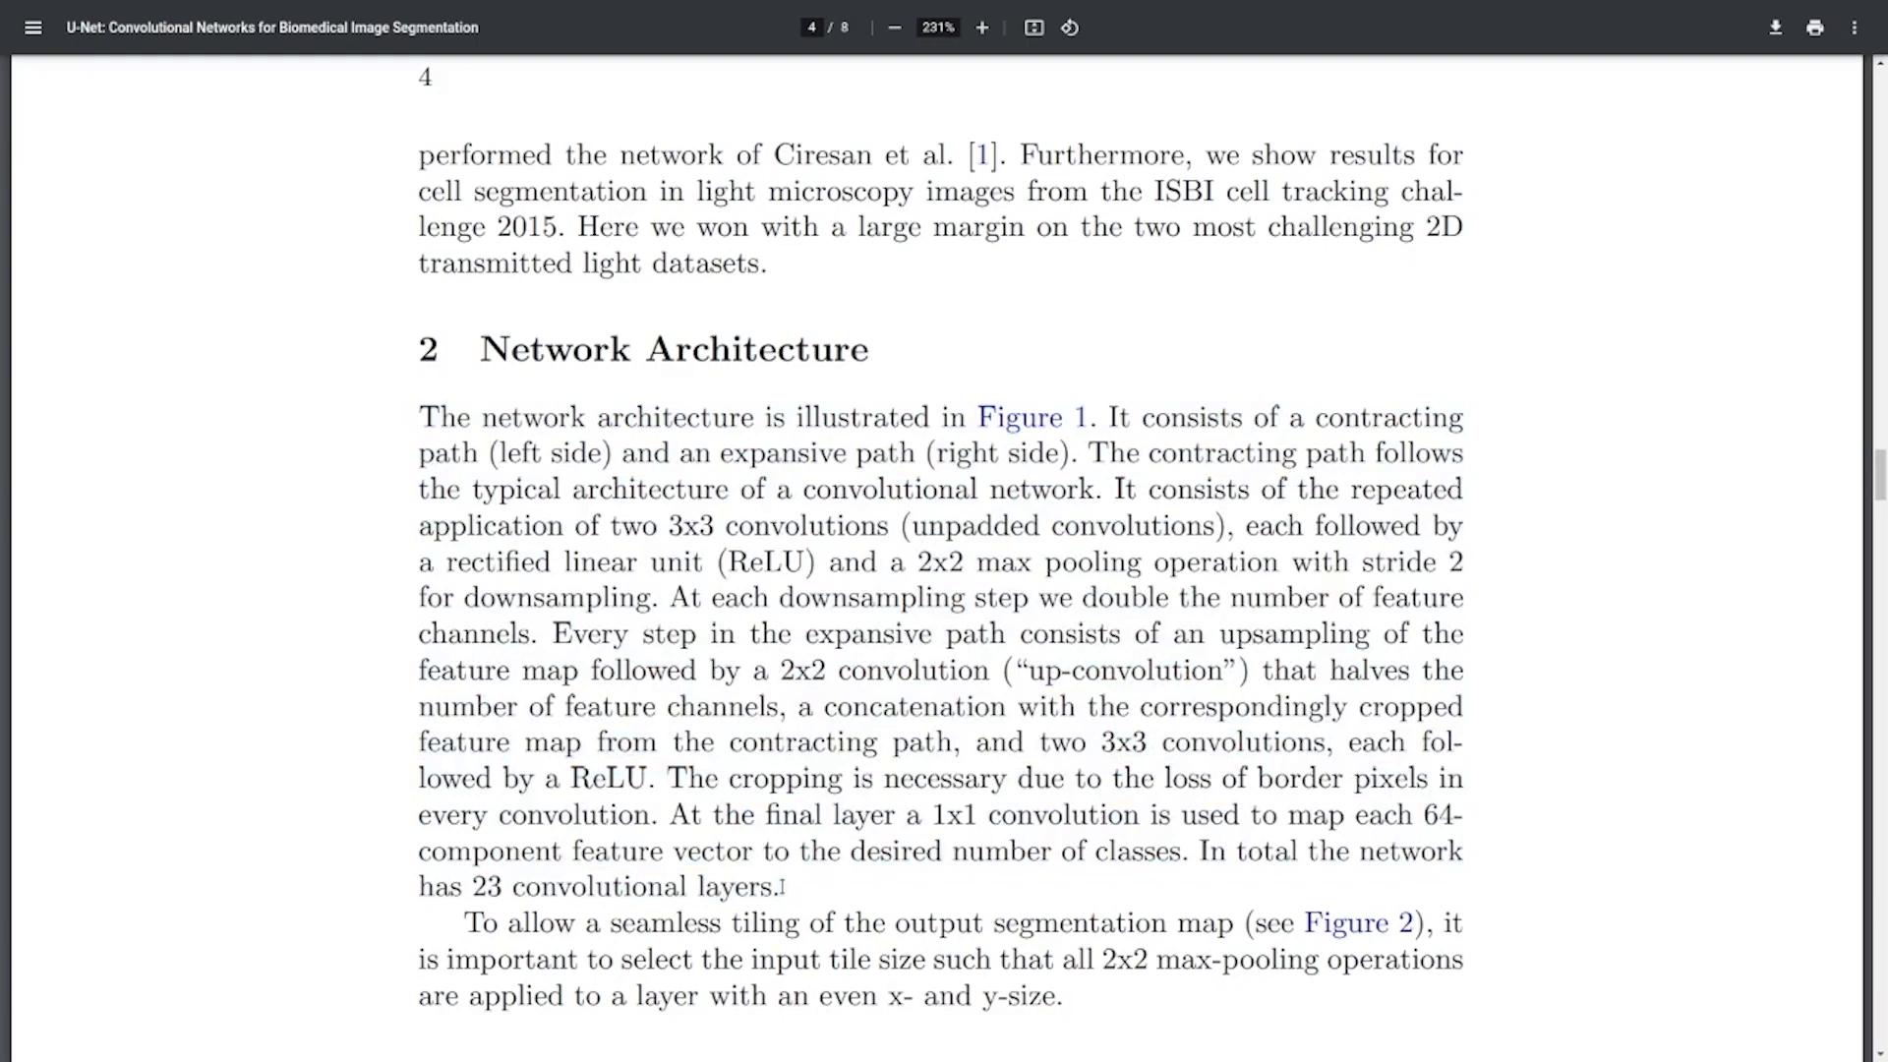
Highlight the terms 'contracting' path and 'expansive path' in that paragraph
{"action": "left_click_drag", "start_coordinate": [1109, 417], "coordinate": [1398, 417]}
{"action": "left_click_drag", "start_coordinate": [680, 454], "coordinate": [909, 454]}
{"action": "left_click", "coordinate": [907, 453]}
{"action": "left_click_drag", "start_coordinate": [1316, 417], "coordinate": [1440, 417]}
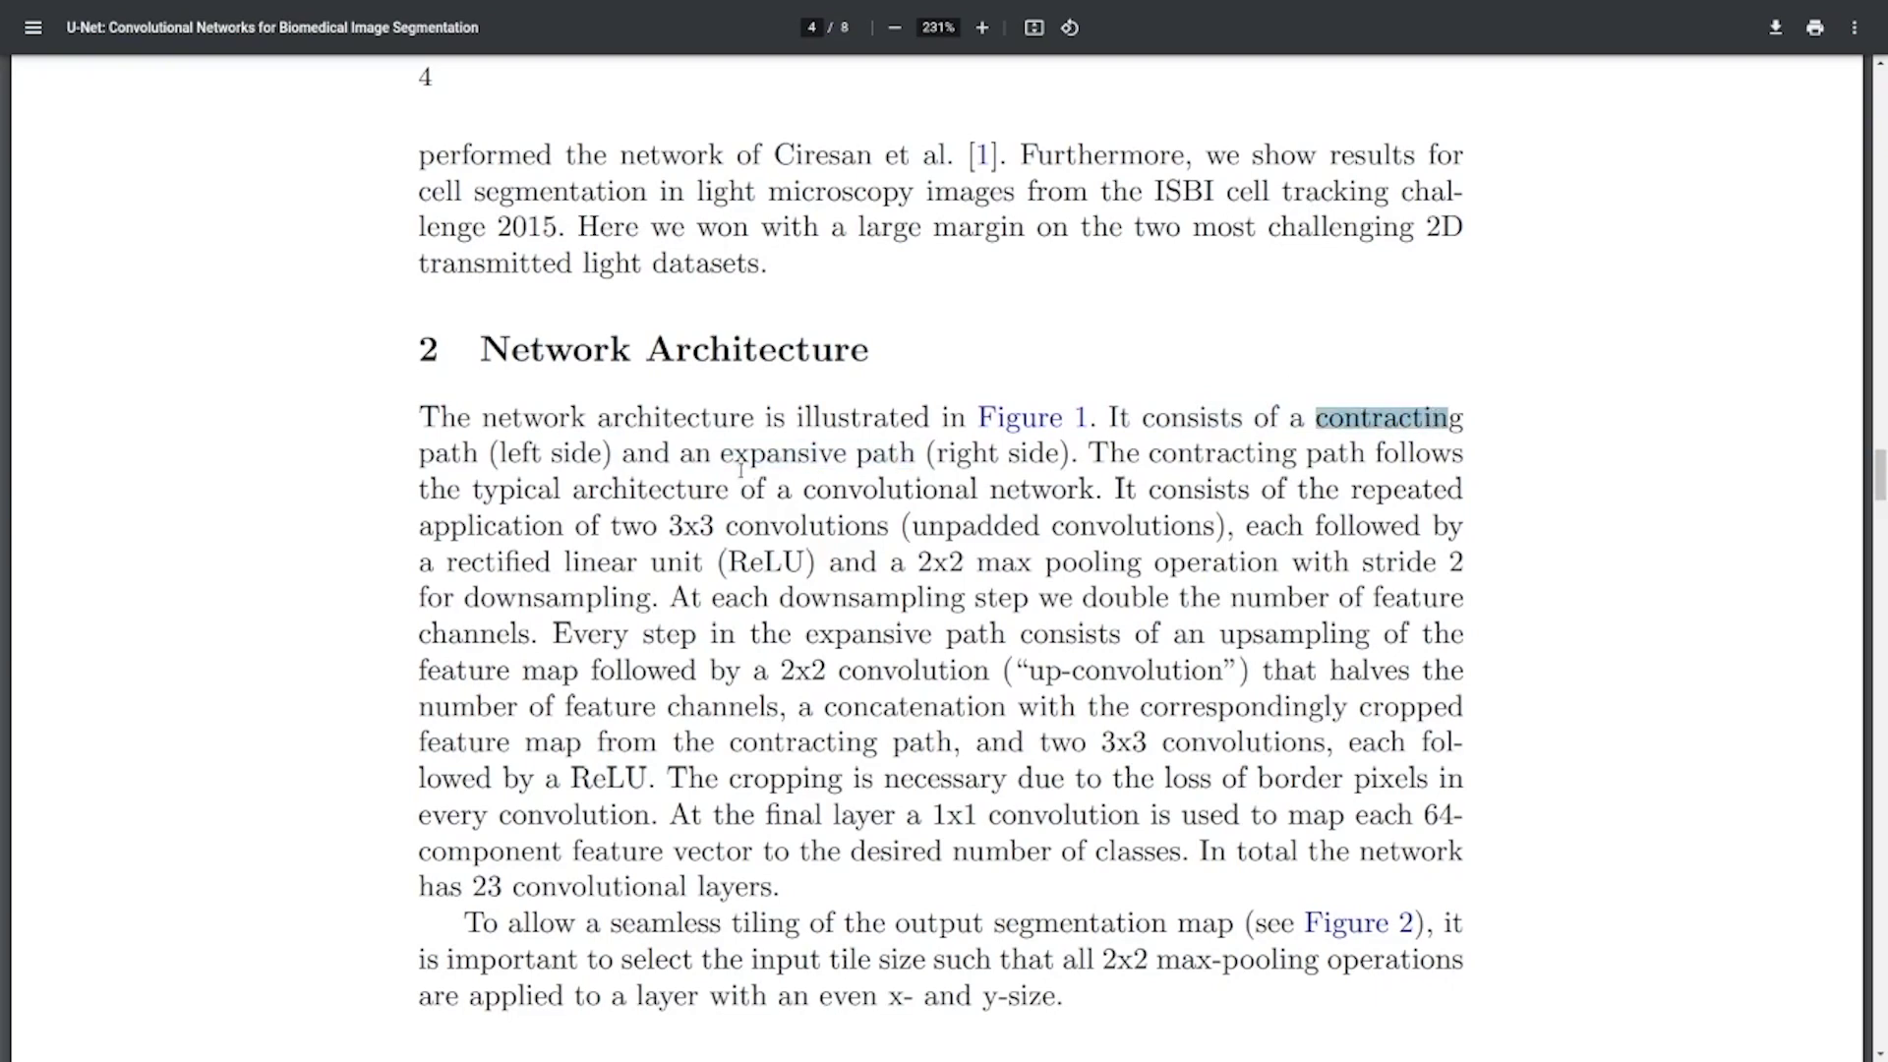
{"action": "left_click_drag", "start_coordinate": [721, 453], "coordinate": [895, 454]}
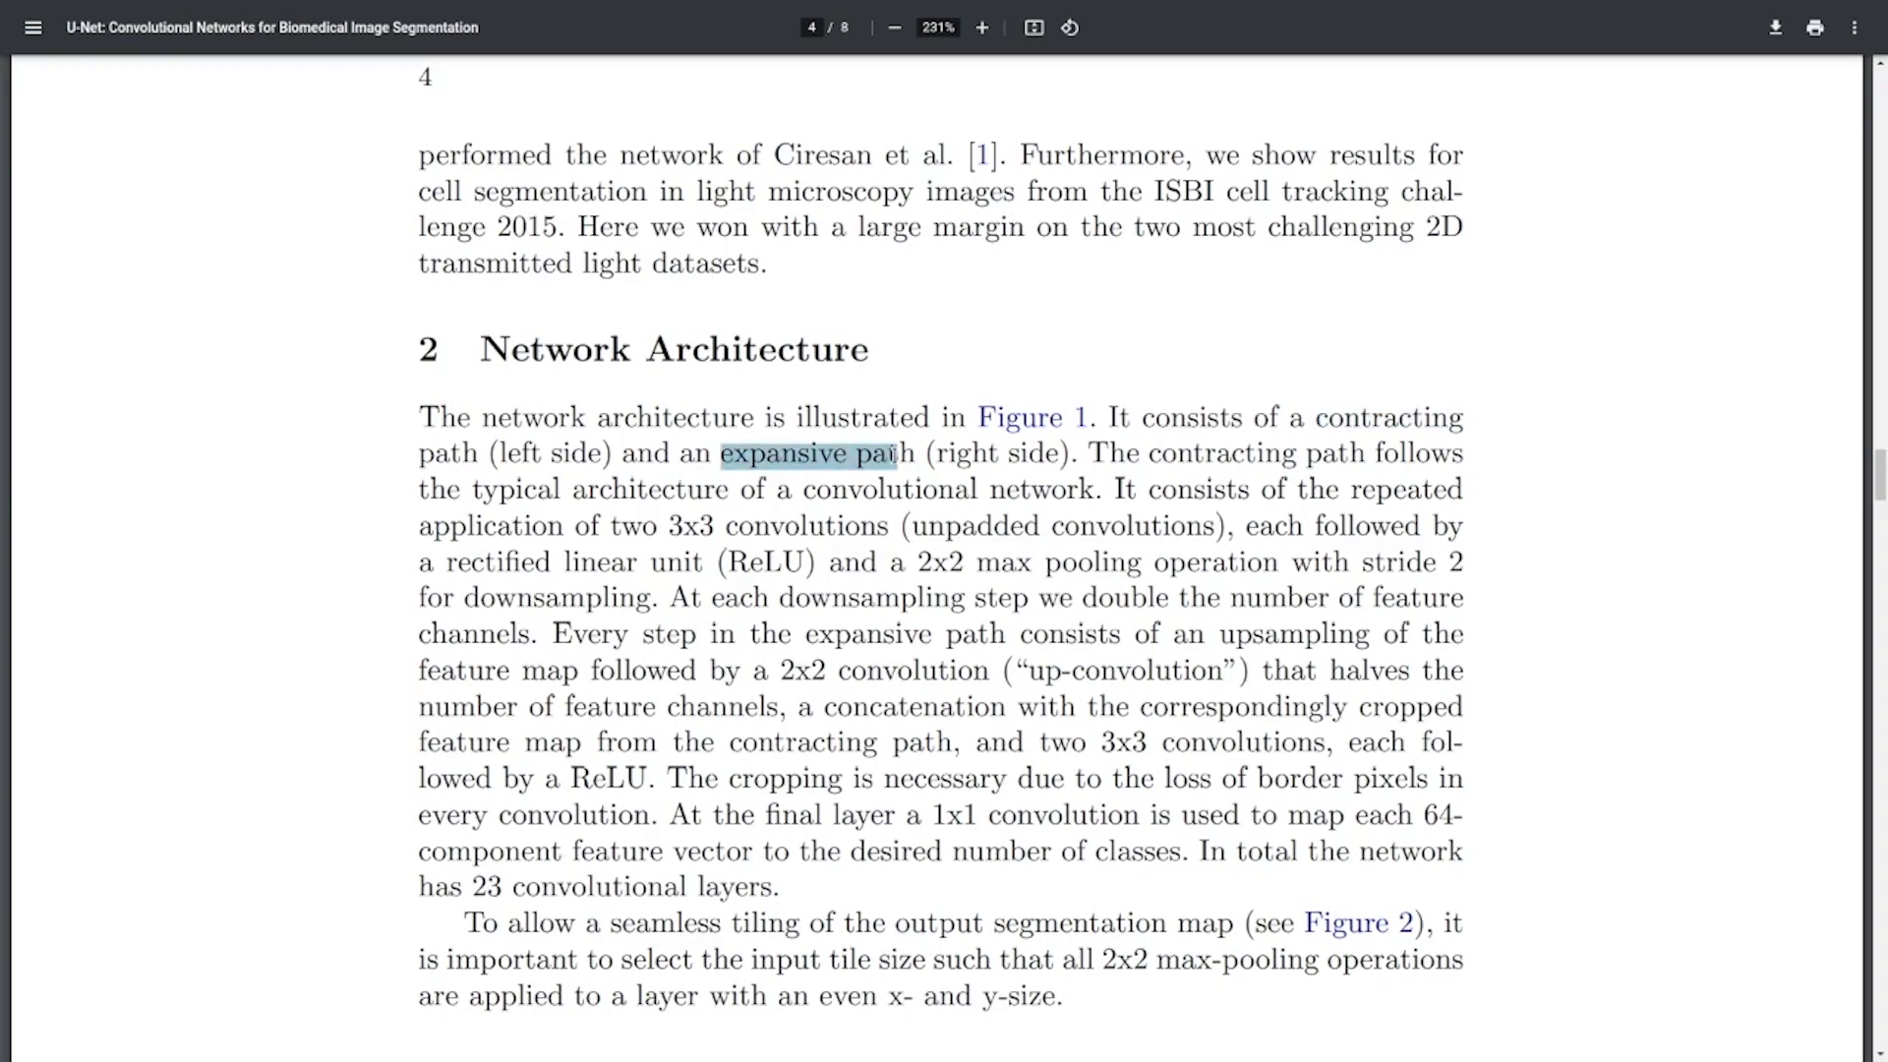
Highlight contracting-path phrases: repeated convolutions, 2x2 max pooling with stride 2, downsampling
{"action": "left_click", "coordinate": [1301, 441]}
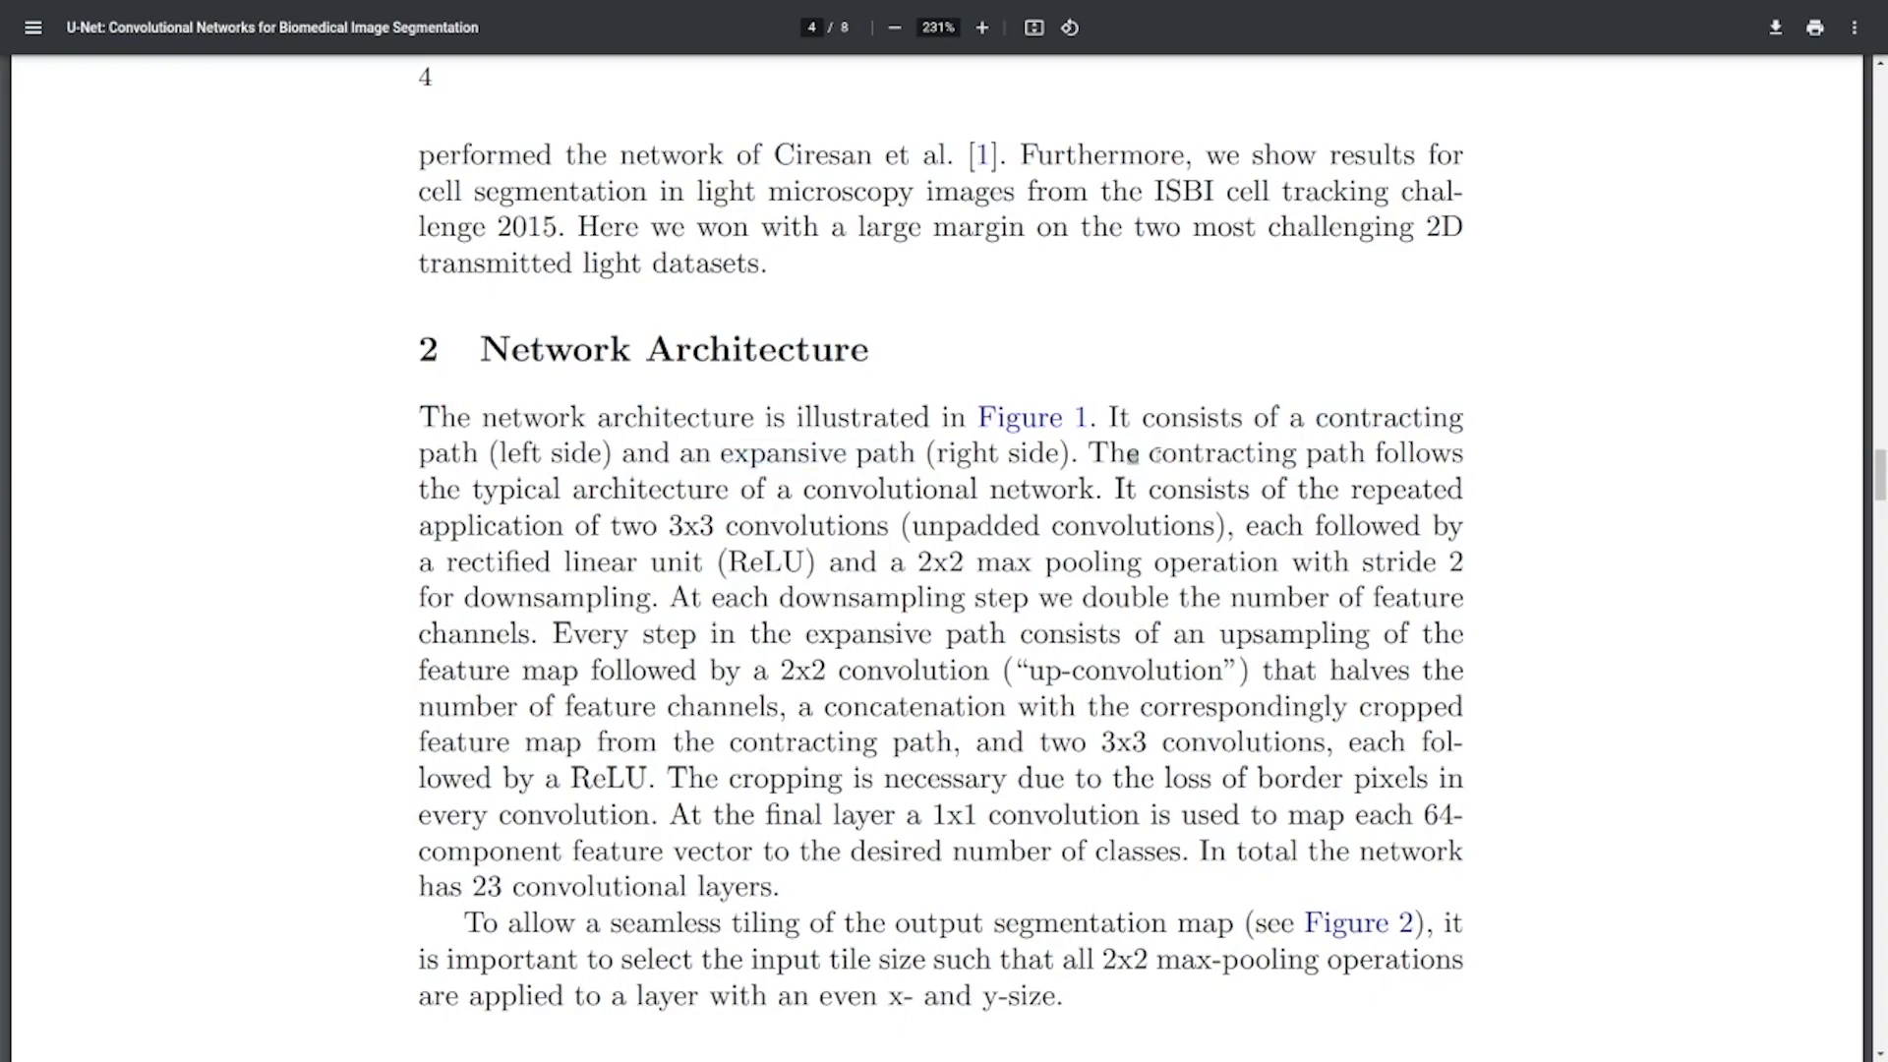
{"action": "left_click_drag", "start_coordinate": [1133, 456], "coordinate": [1398, 454]}
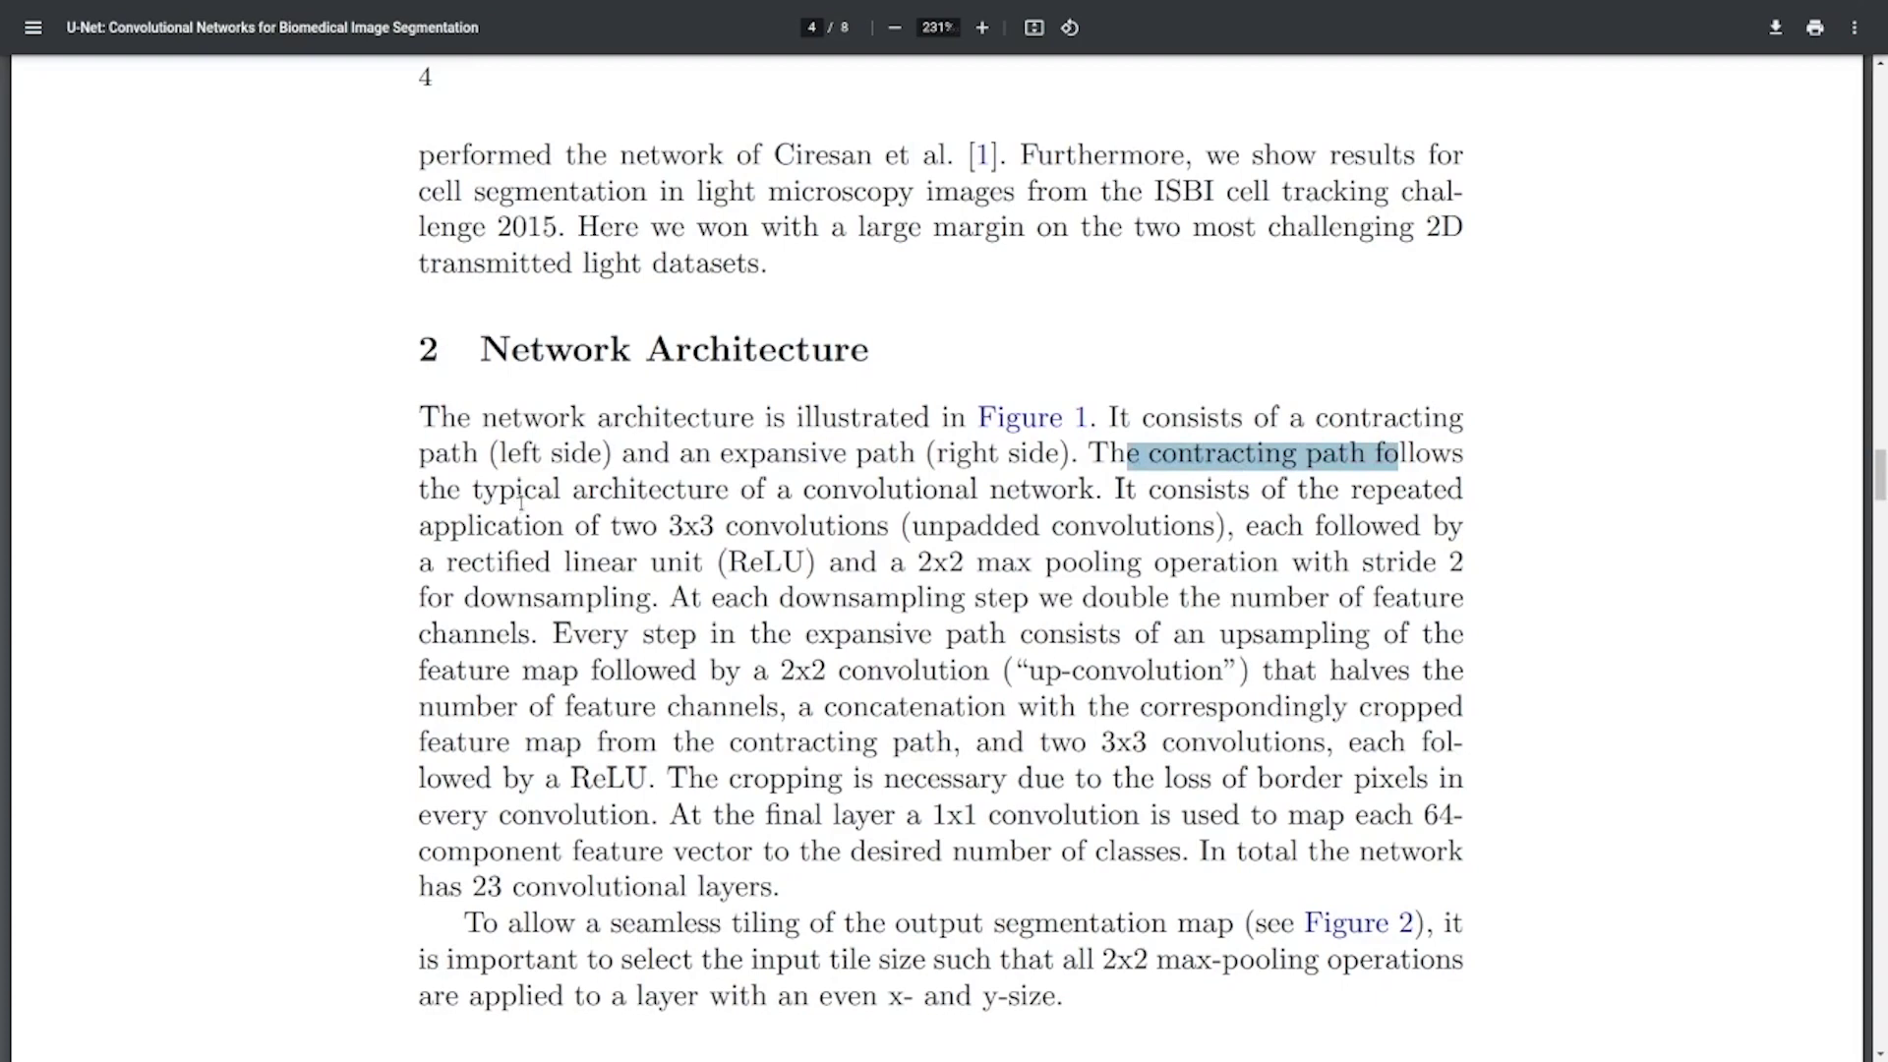
{"action": "left_click_drag", "start_coordinate": [520, 492], "coordinate": [1422, 492]}
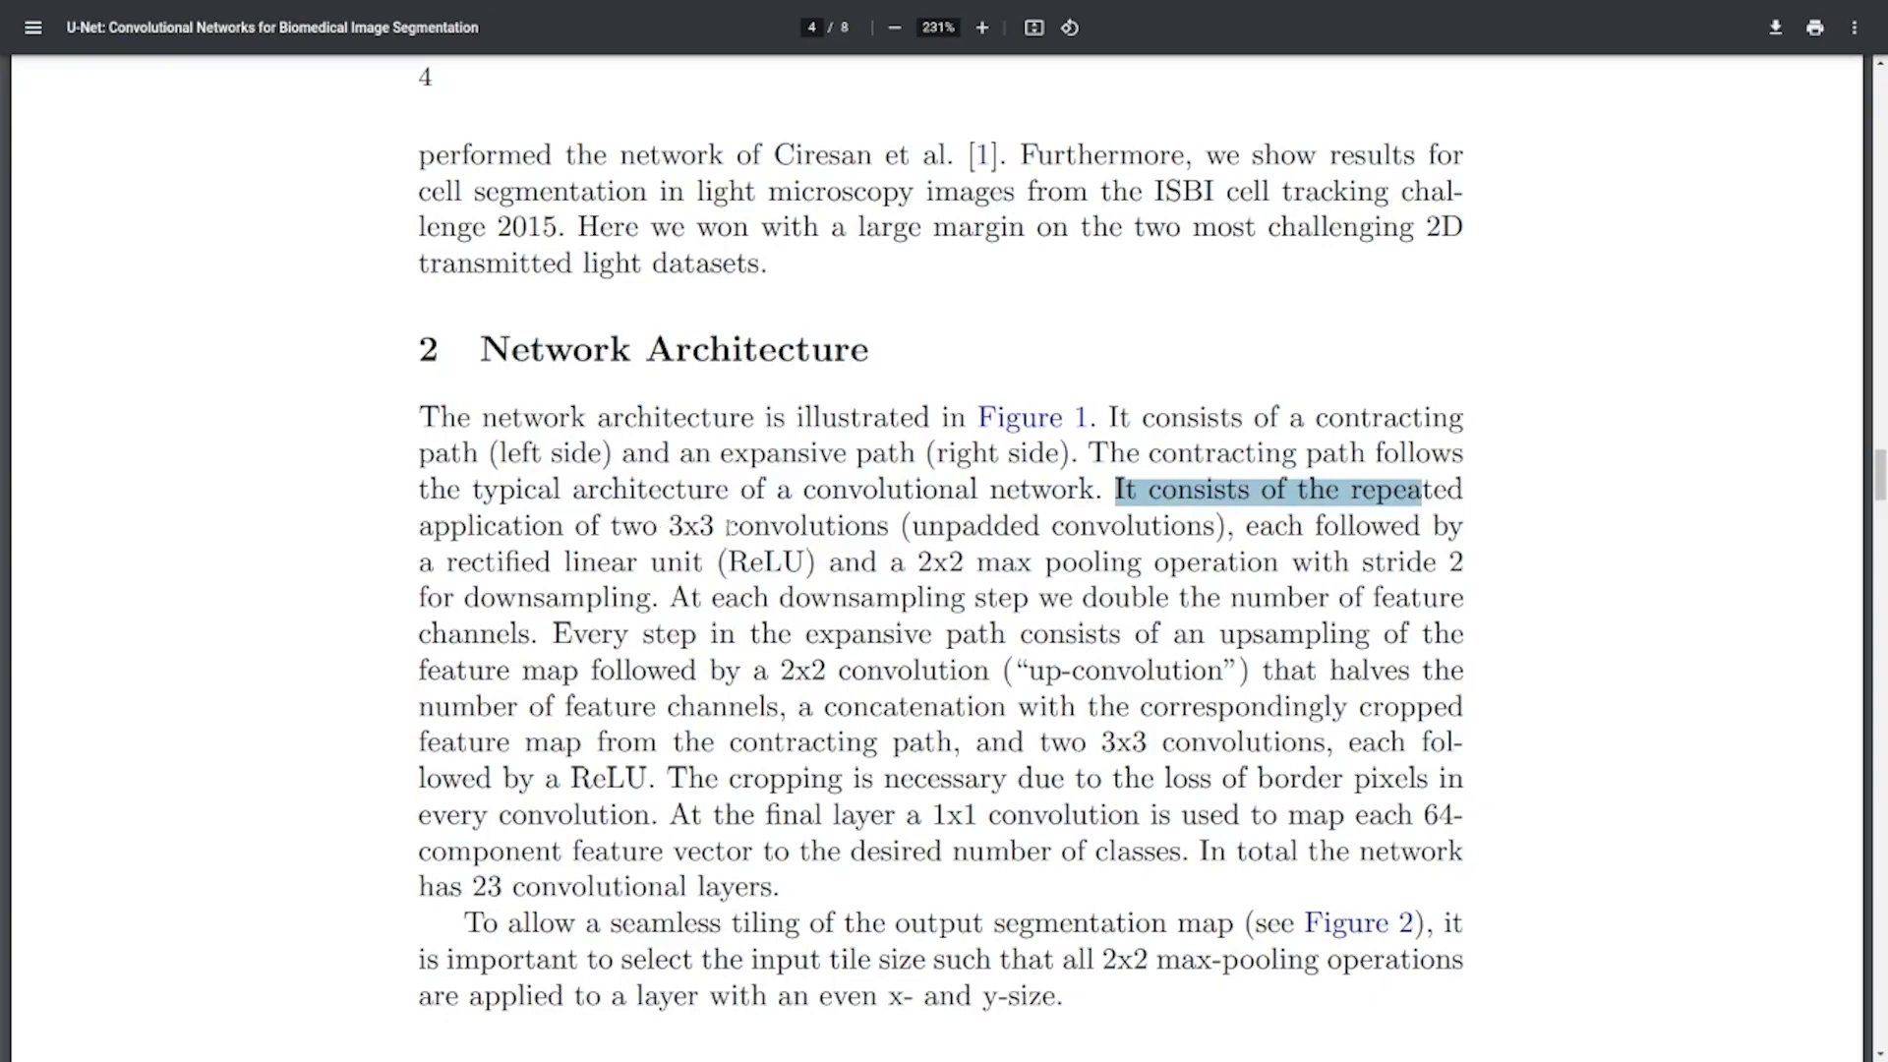
{"action": "left_click_drag", "start_coordinate": [729, 527], "coordinate": [866, 532]}
{"action": "left_click_drag", "start_coordinate": [1275, 527], "coordinate": [1420, 528]}
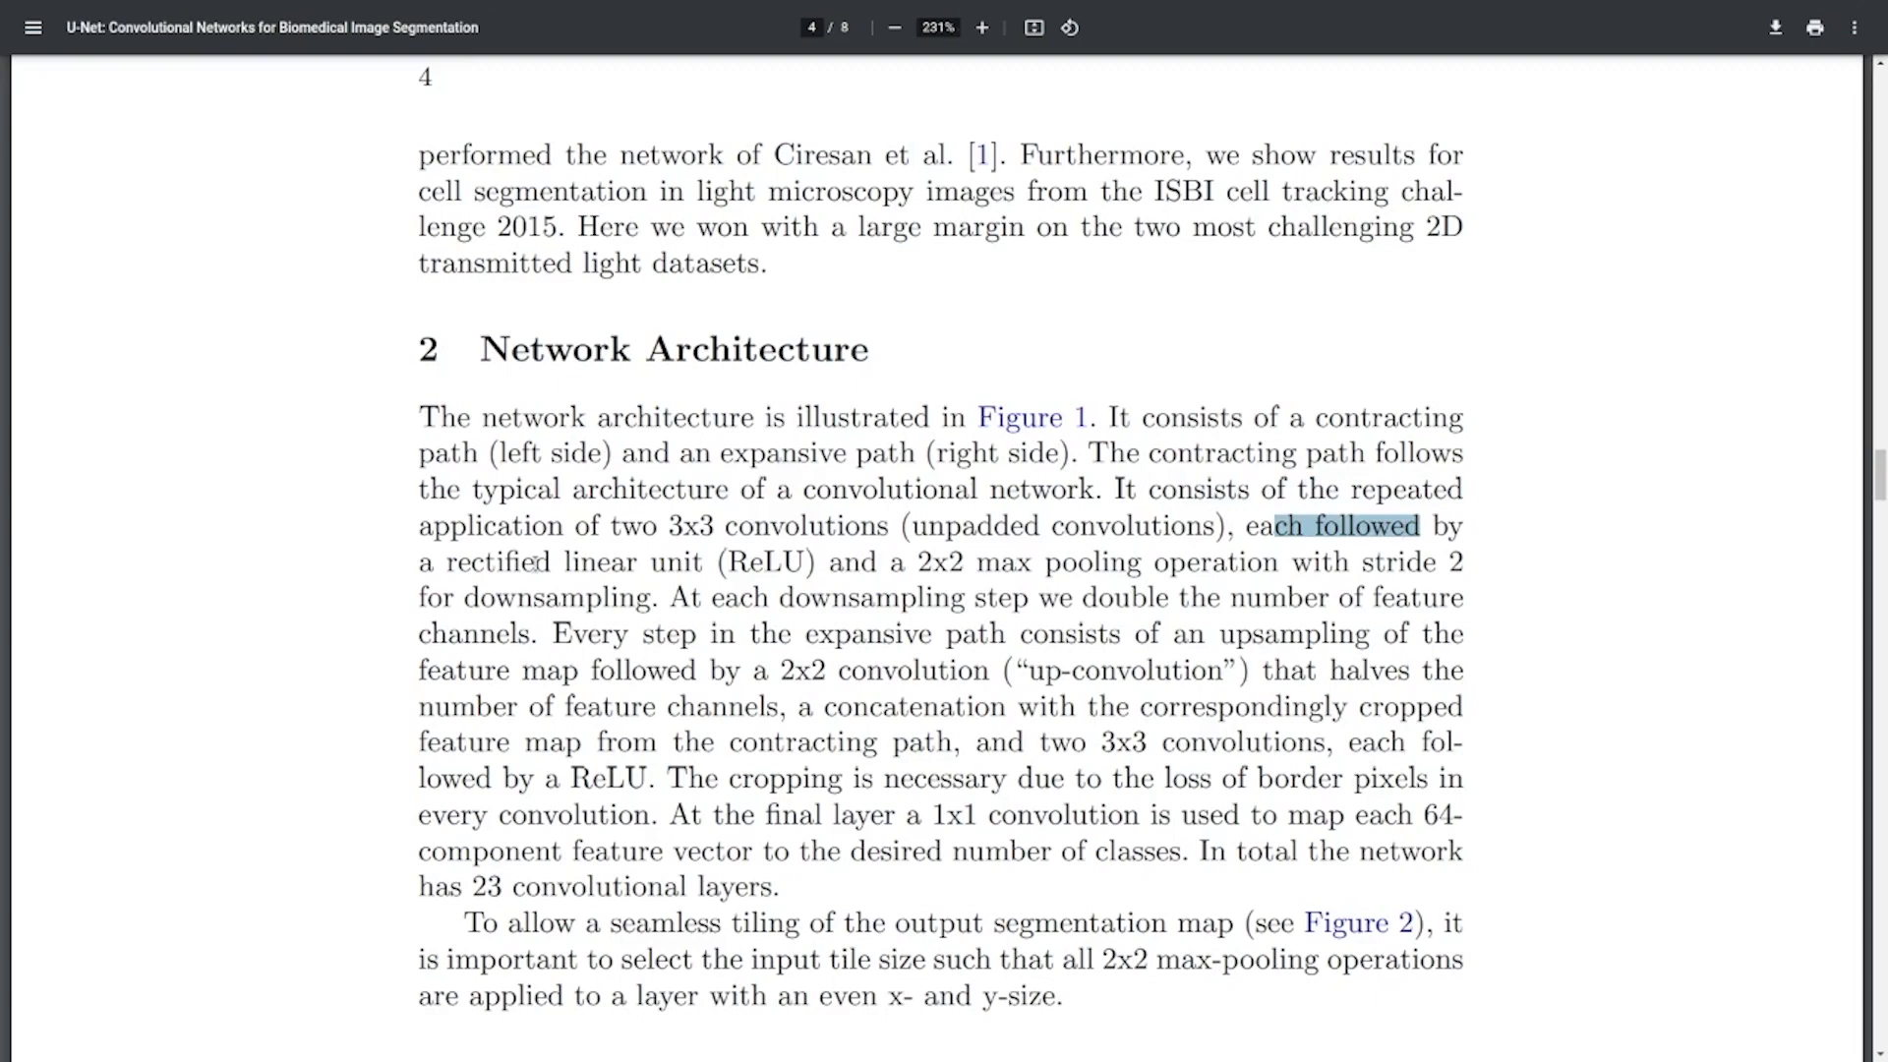
{"action": "left_click_drag", "start_coordinate": [846, 562], "coordinate": [1455, 563]}
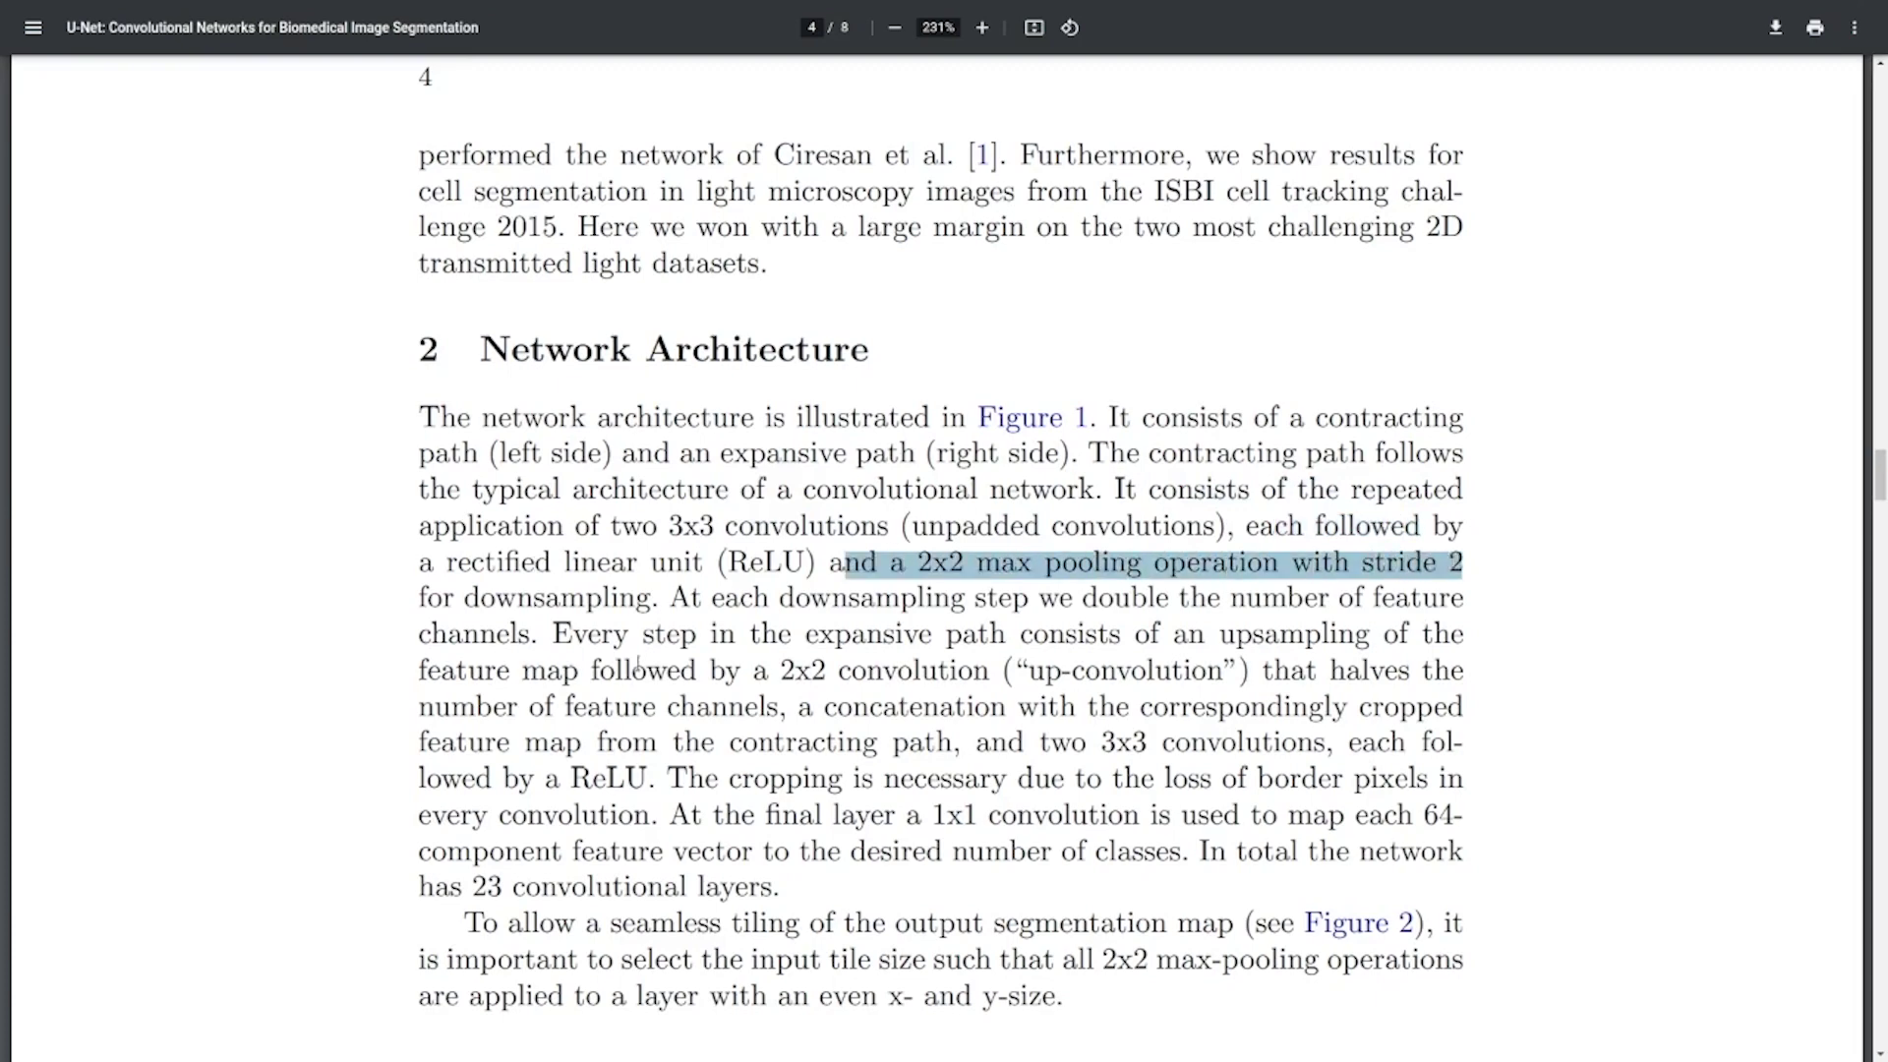
{"action": "left_click_drag", "start_coordinate": [465, 597], "coordinate": [648, 591]}
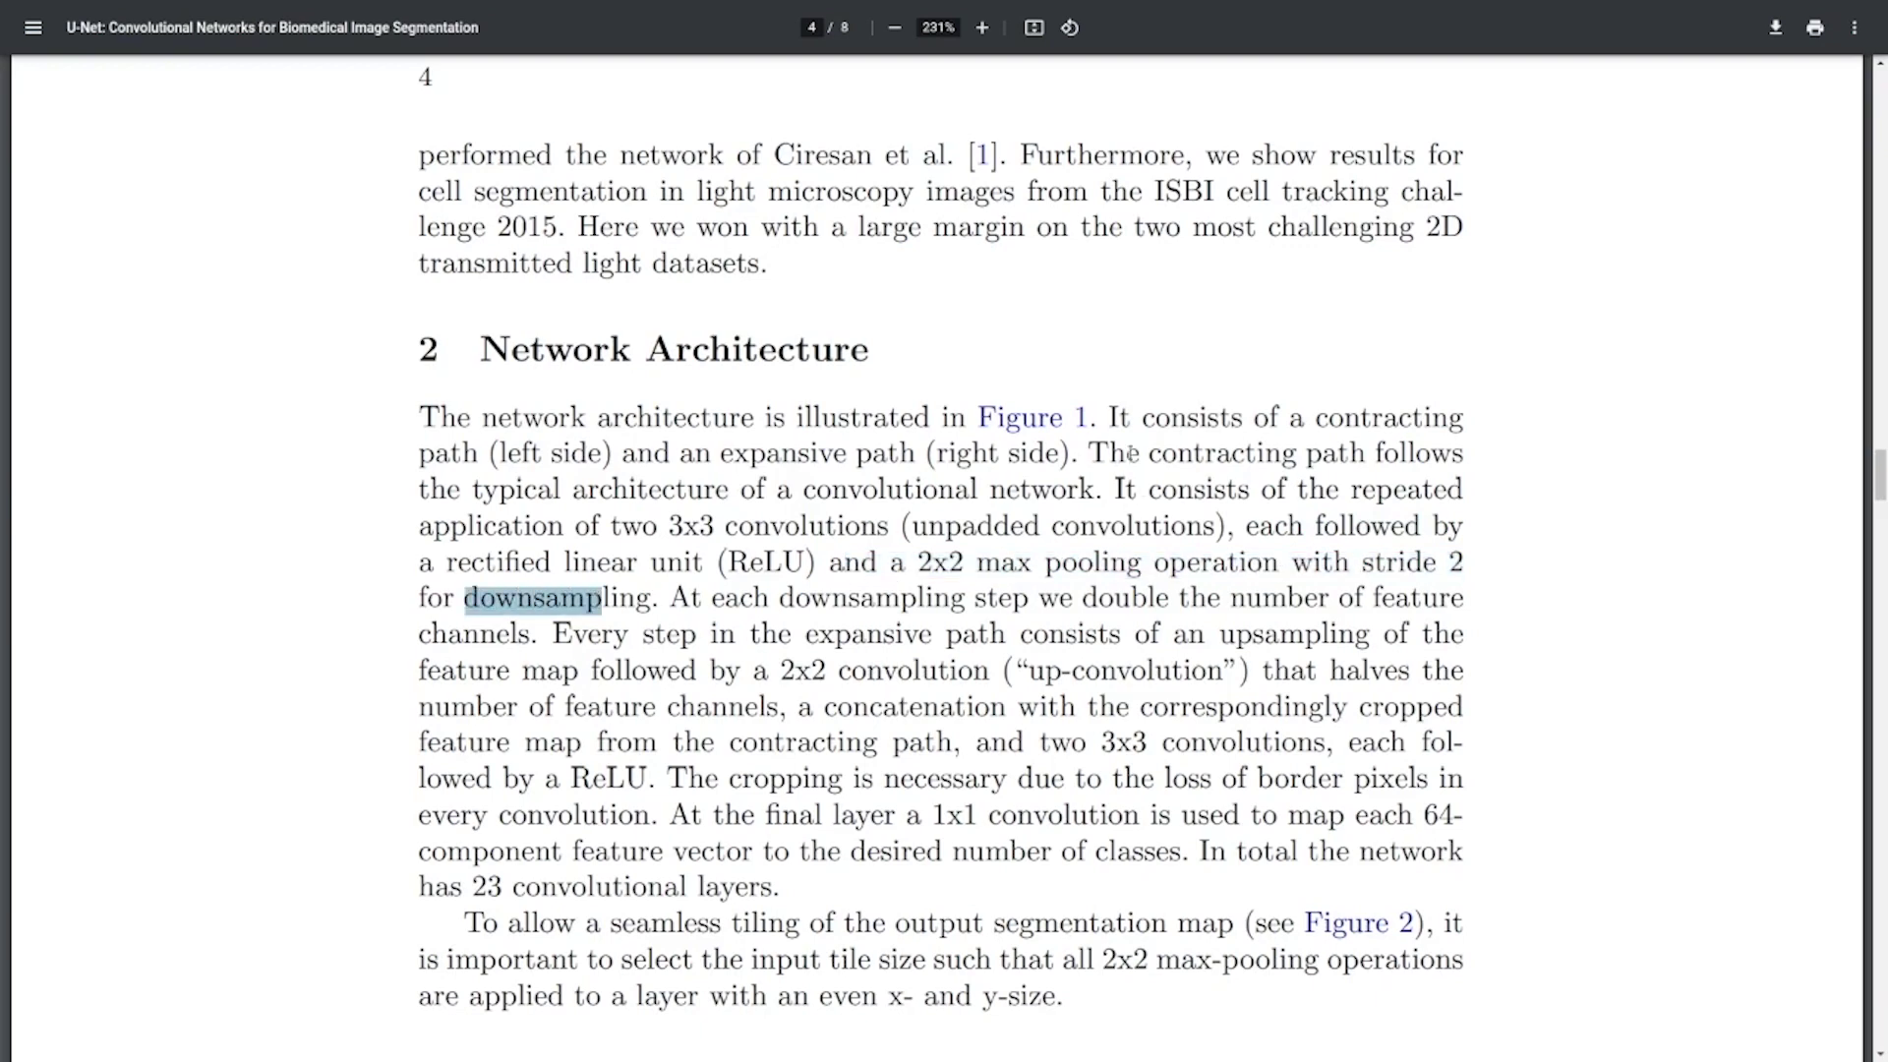
Highlight two 3x3 convolutions, ReLU, 2x2 pooling and the feature-channel doubling sentence
{"action": "left_click_drag", "start_coordinate": [1088, 451], "coordinate": [661, 594]}
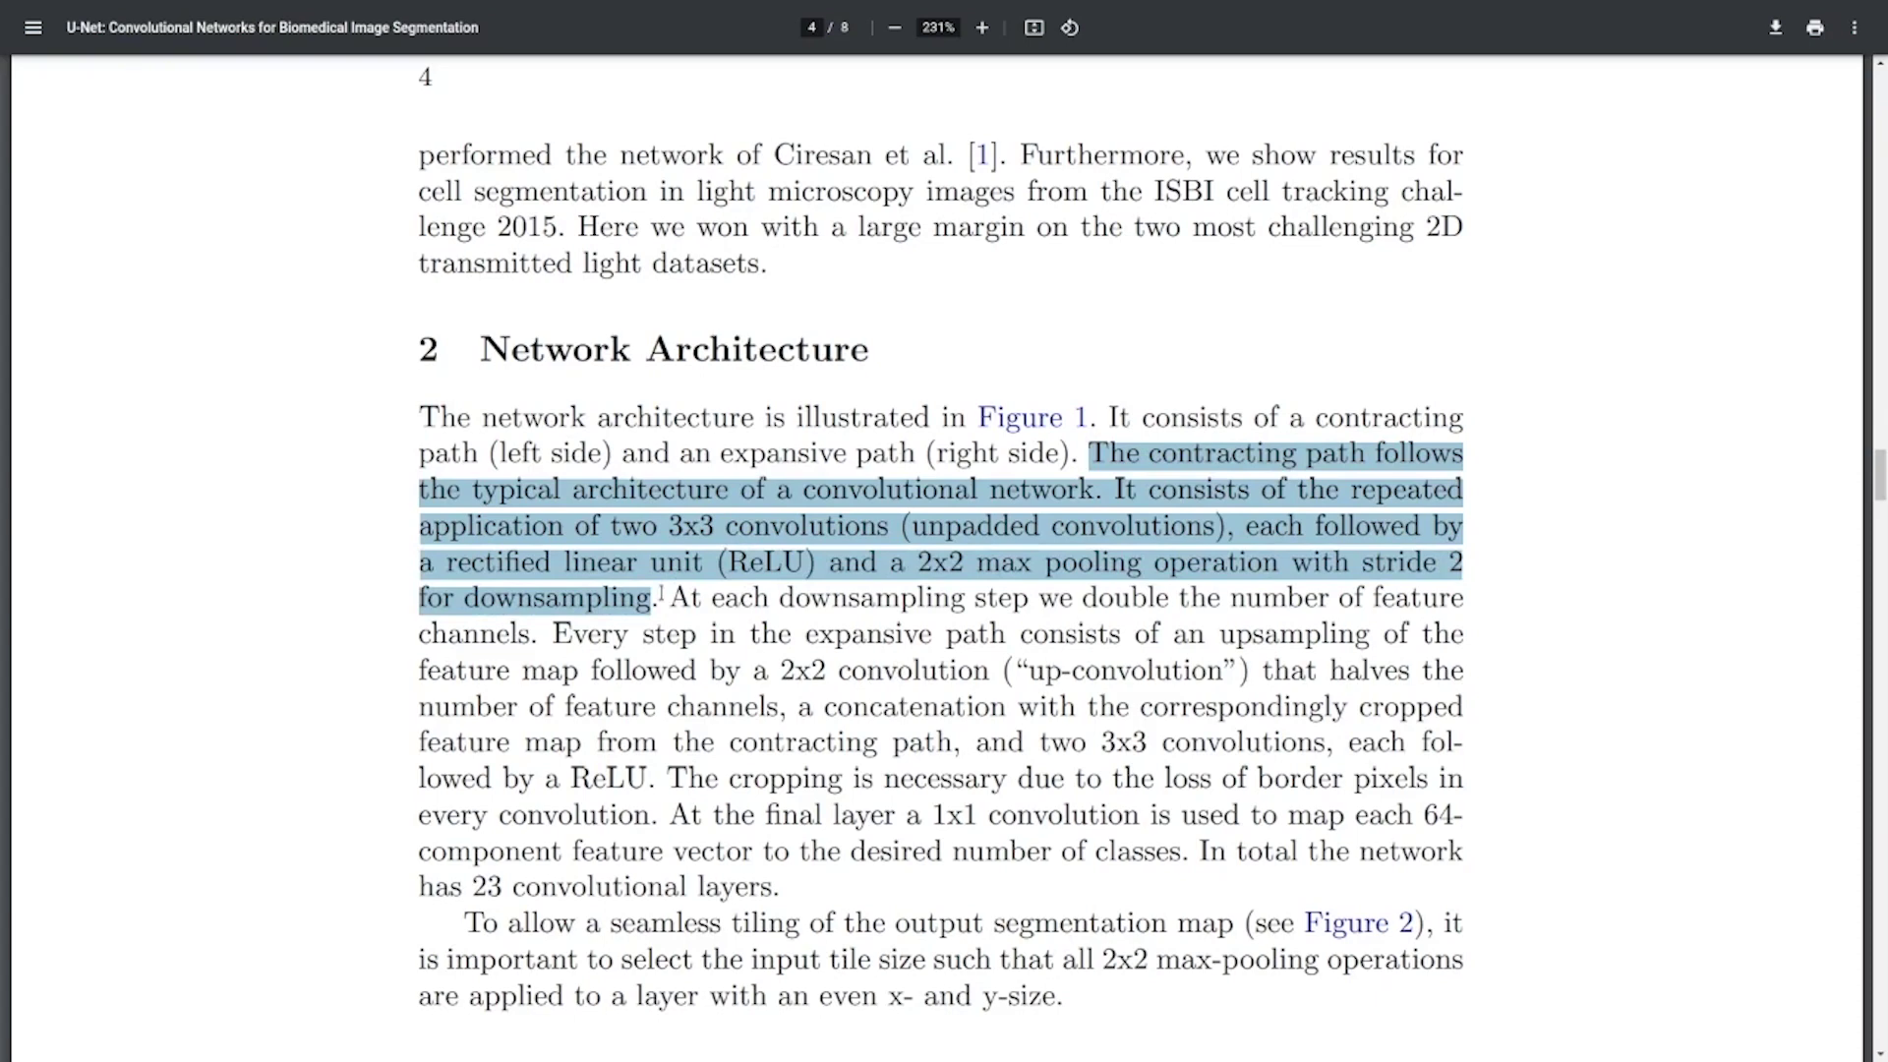
{"action": "left_click", "coordinate": [1119, 470]}
{"action": "left_click_drag", "start_coordinate": [613, 528], "coordinate": [816, 528]}
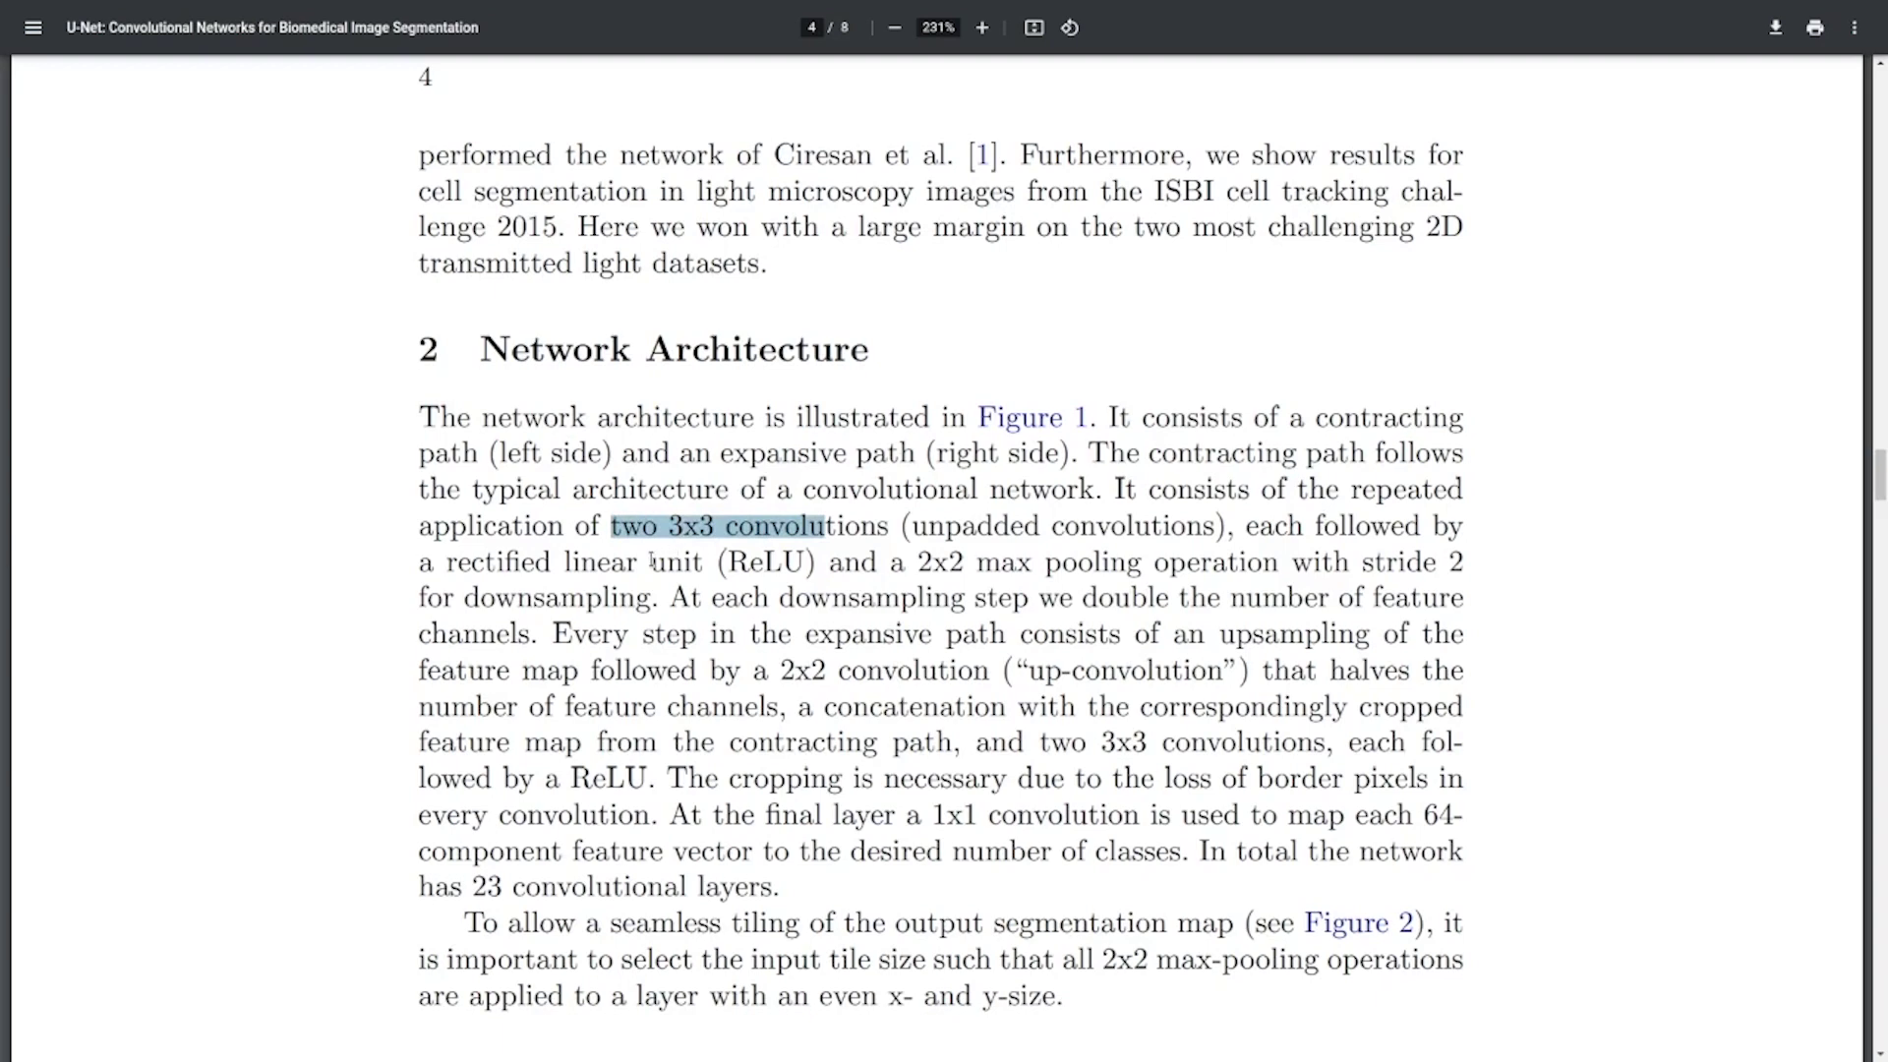
{"action": "left_click_drag", "start_coordinate": [651, 562], "coordinate": [742, 562]}
{"action": "left_click_drag", "start_coordinate": [915, 566], "coordinate": [966, 563]}
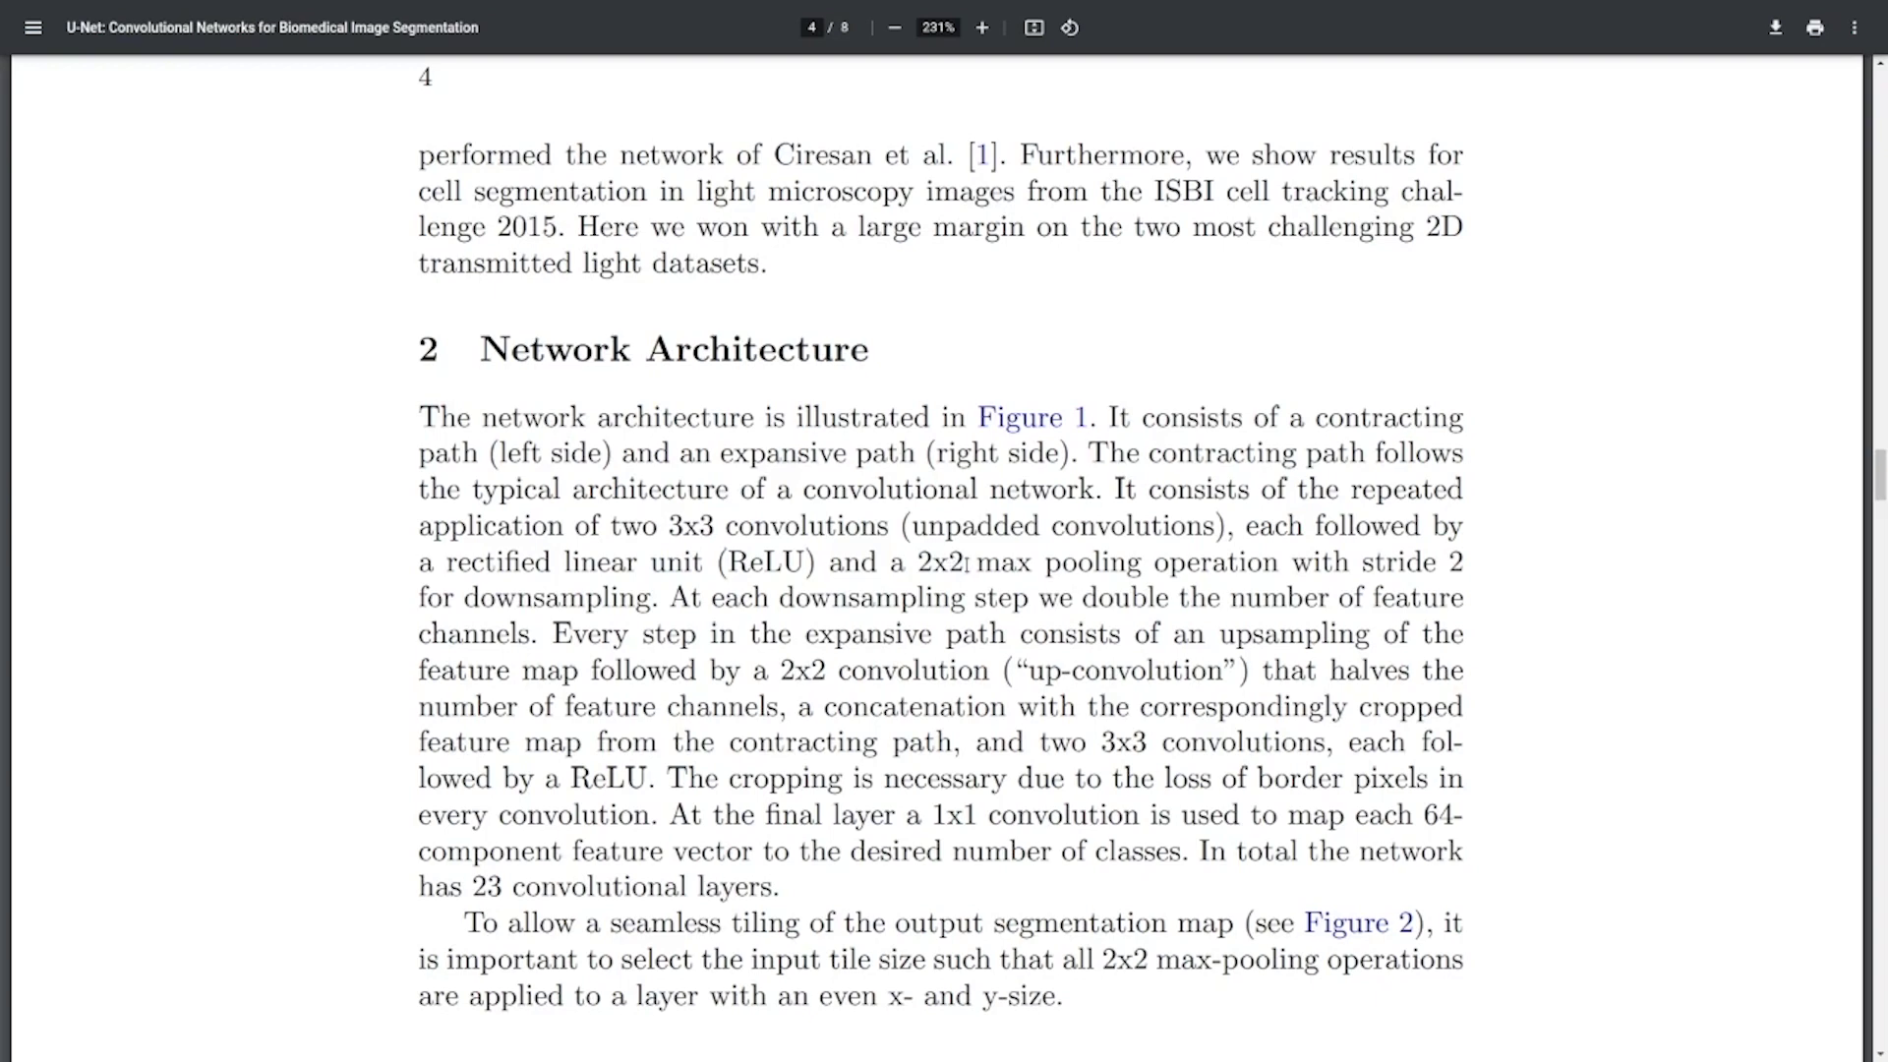
{"action": "left_click_drag", "start_coordinate": [672, 601], "coordinate": [1426, 601]}
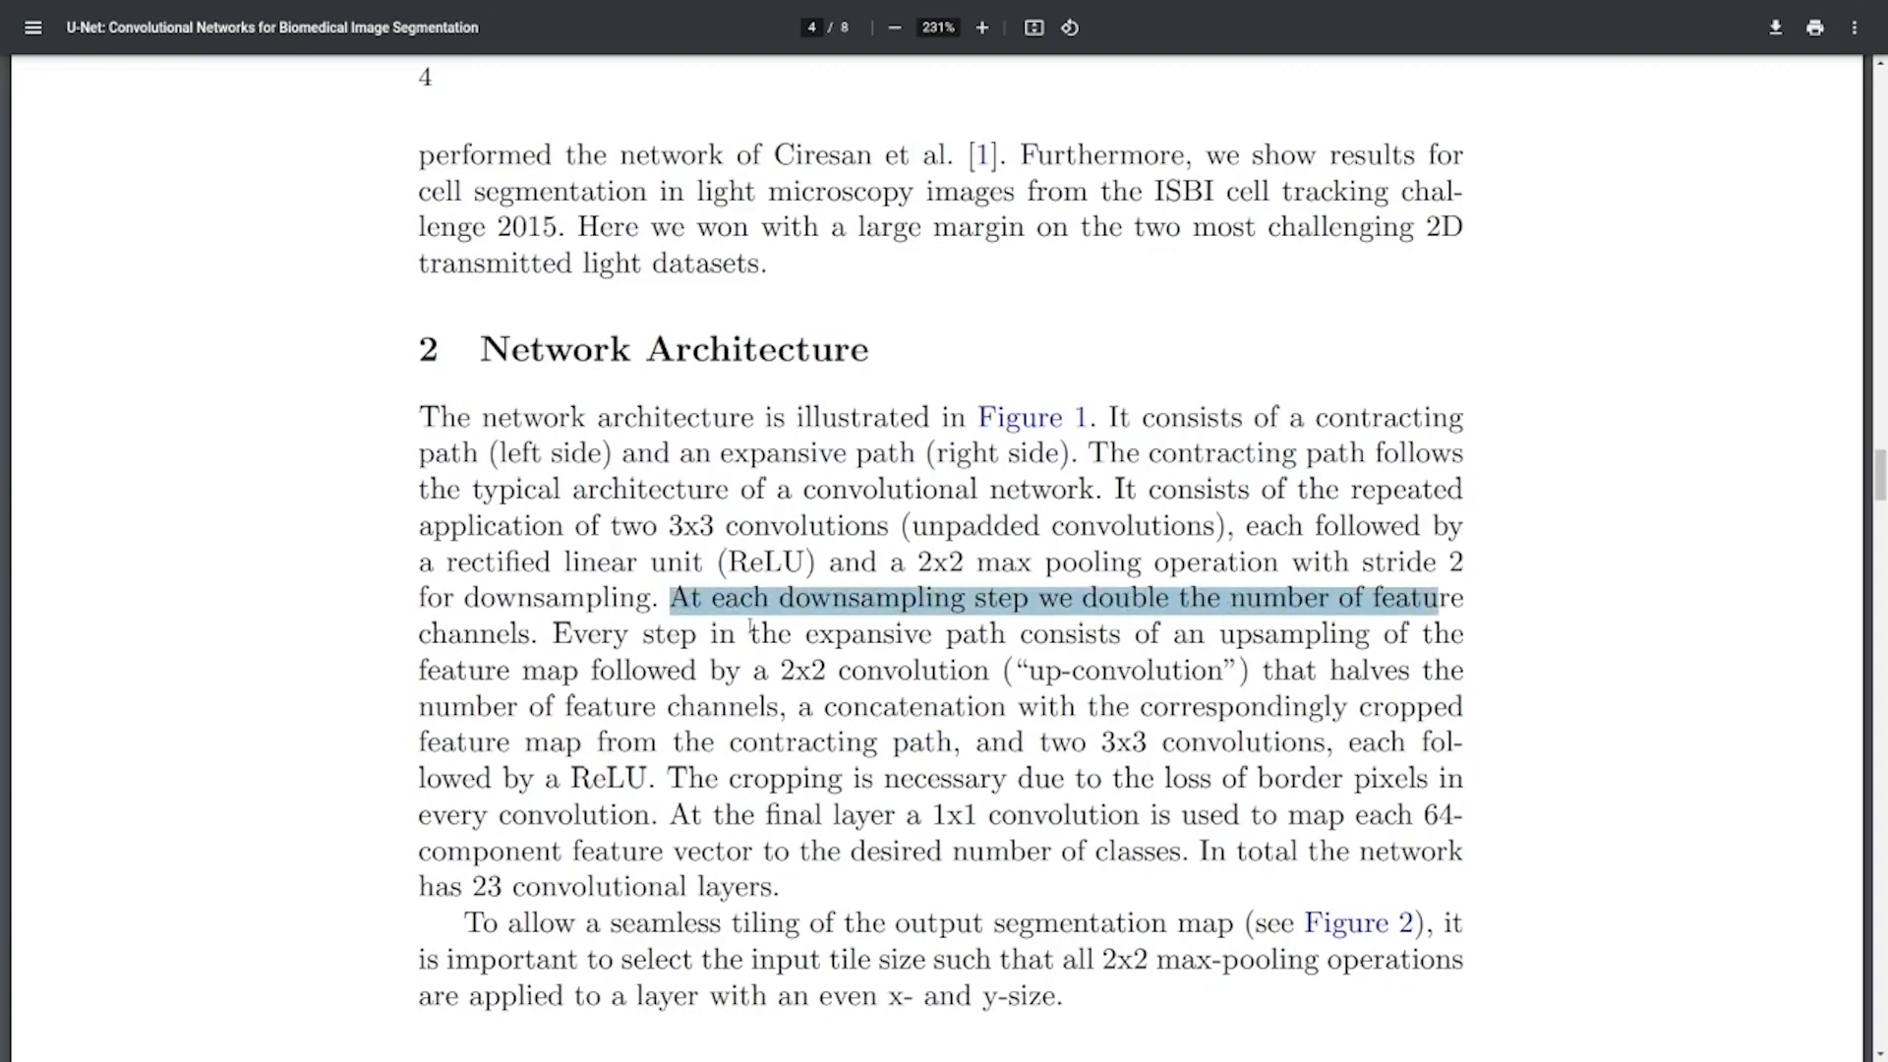
Highlight the expansive-path start: feature-map upsampling, up-convolution and halving feature channels
{"action": "left_click_drag", "start_coordinate": [532, 637], "coordinate": [969, 637]}
{"action": "left_click", "coordinate": [926, 637]}
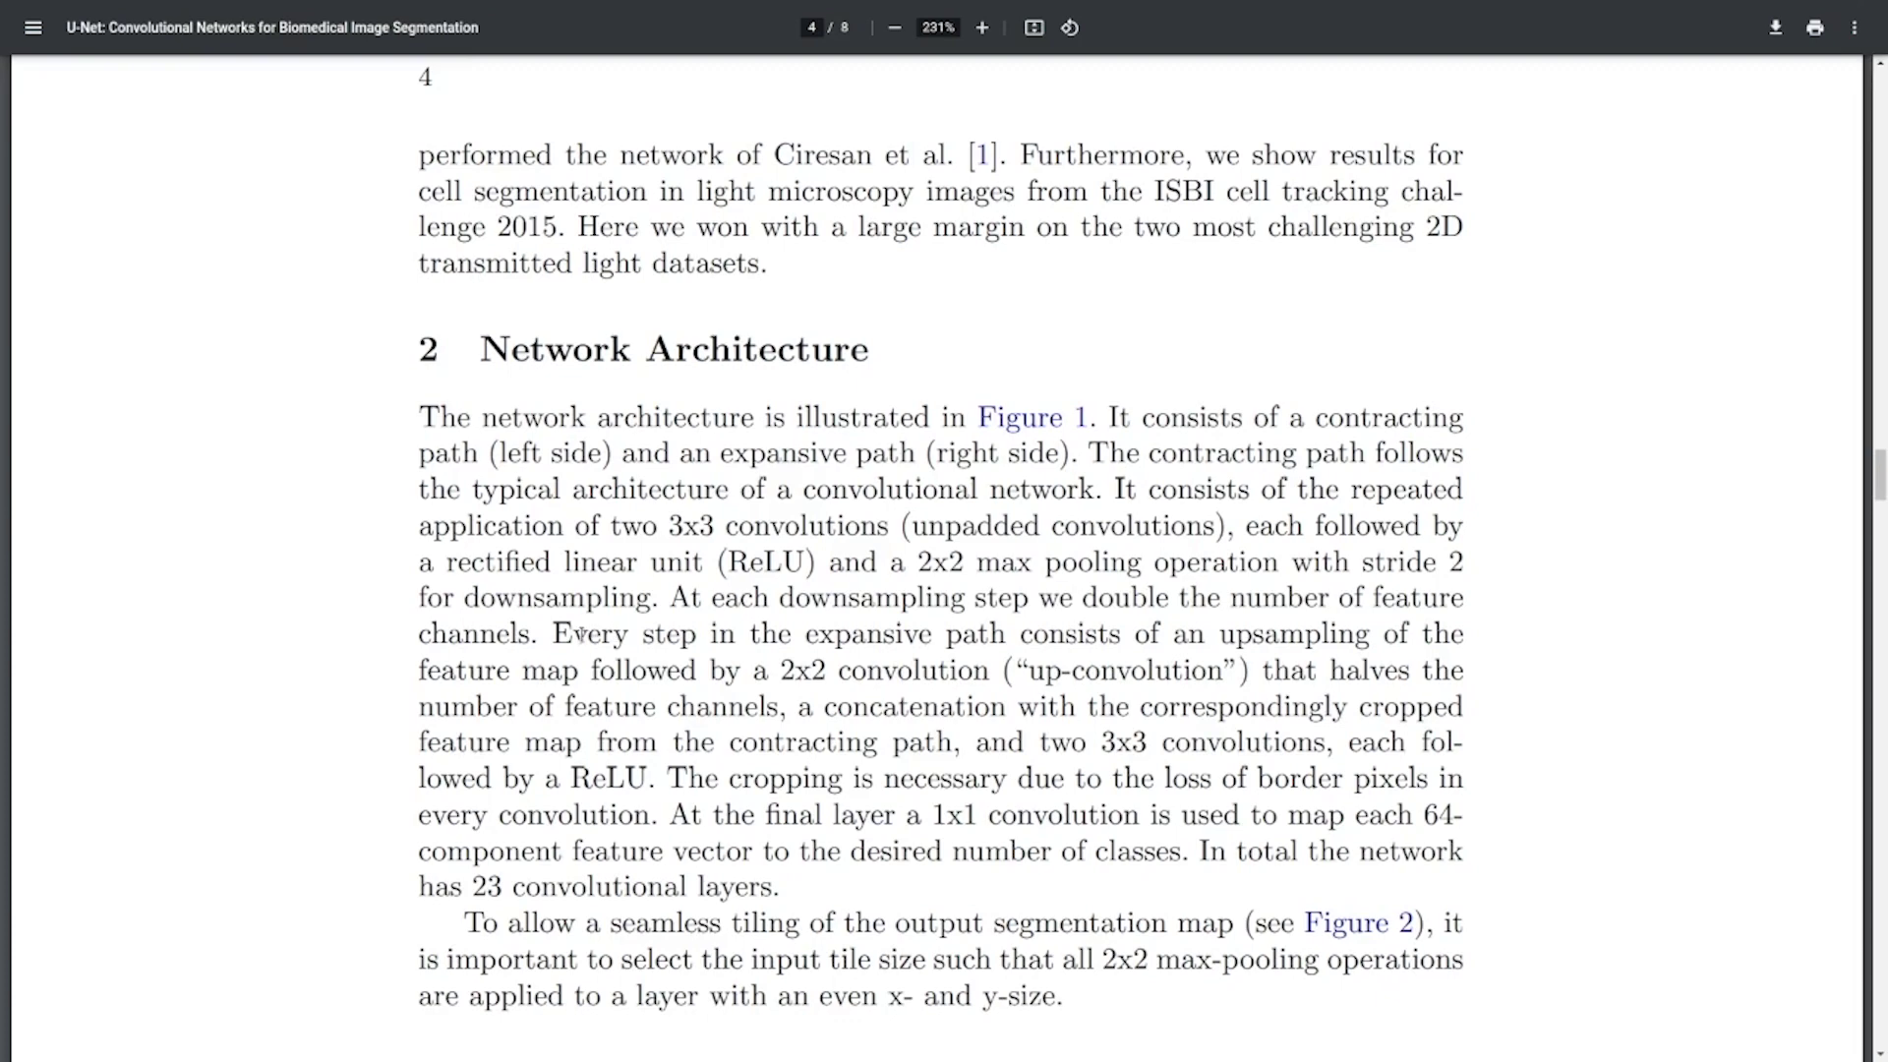
{"action": "left_click_drag", "start_coordinate": [581, 635], "coordinate": [1420, 636]}
{"action": "left_click_drag", "start_coordinate": [522, 671], "coordinate": [1222, 672]}
{"action": "left_click", "coordinate": [1218, 672]}
{"action": "left_click_drag", "start_coordinate": [421, 708], "coordinate": [1414, 708]}
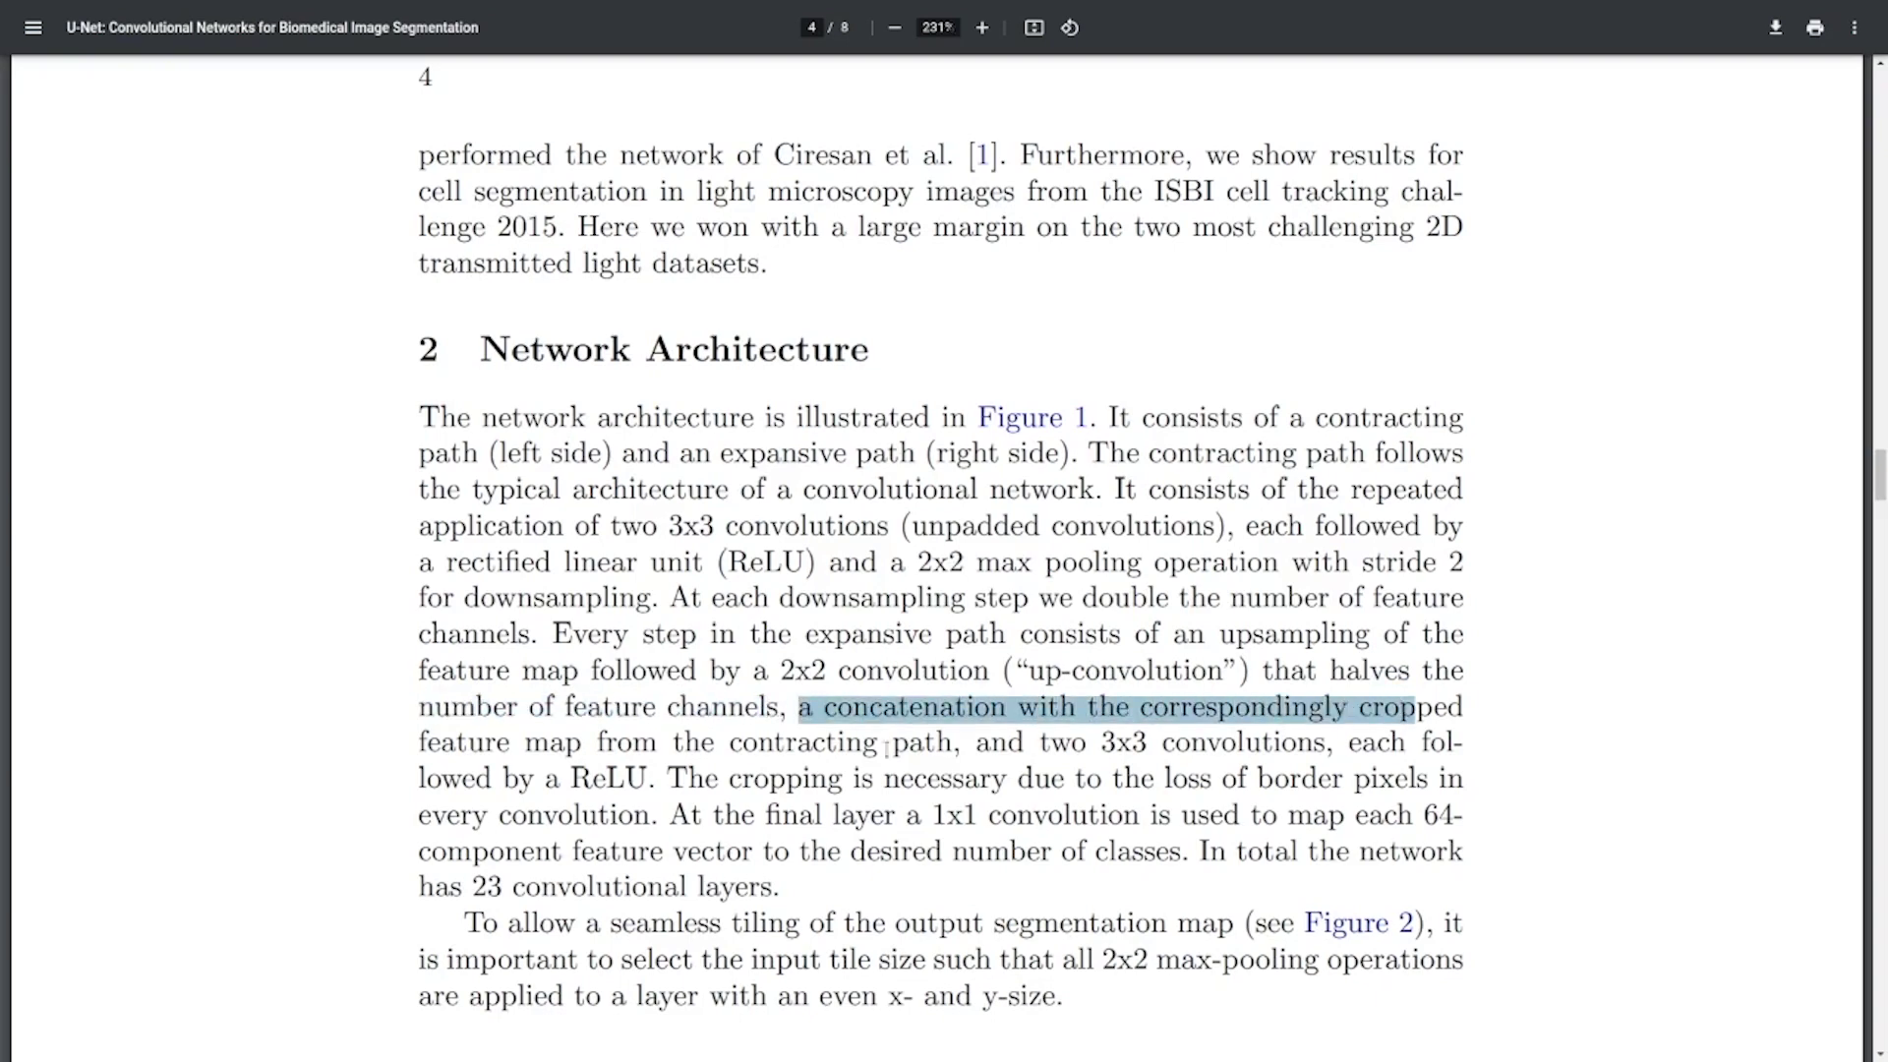
Highlight concatenation with the contracting-path feature map, two 3x3 convolutions, then the opening sentence
{"action": "left_click_drag", "start_coordinate": [506, 745], "coordinate": [907, 747]}
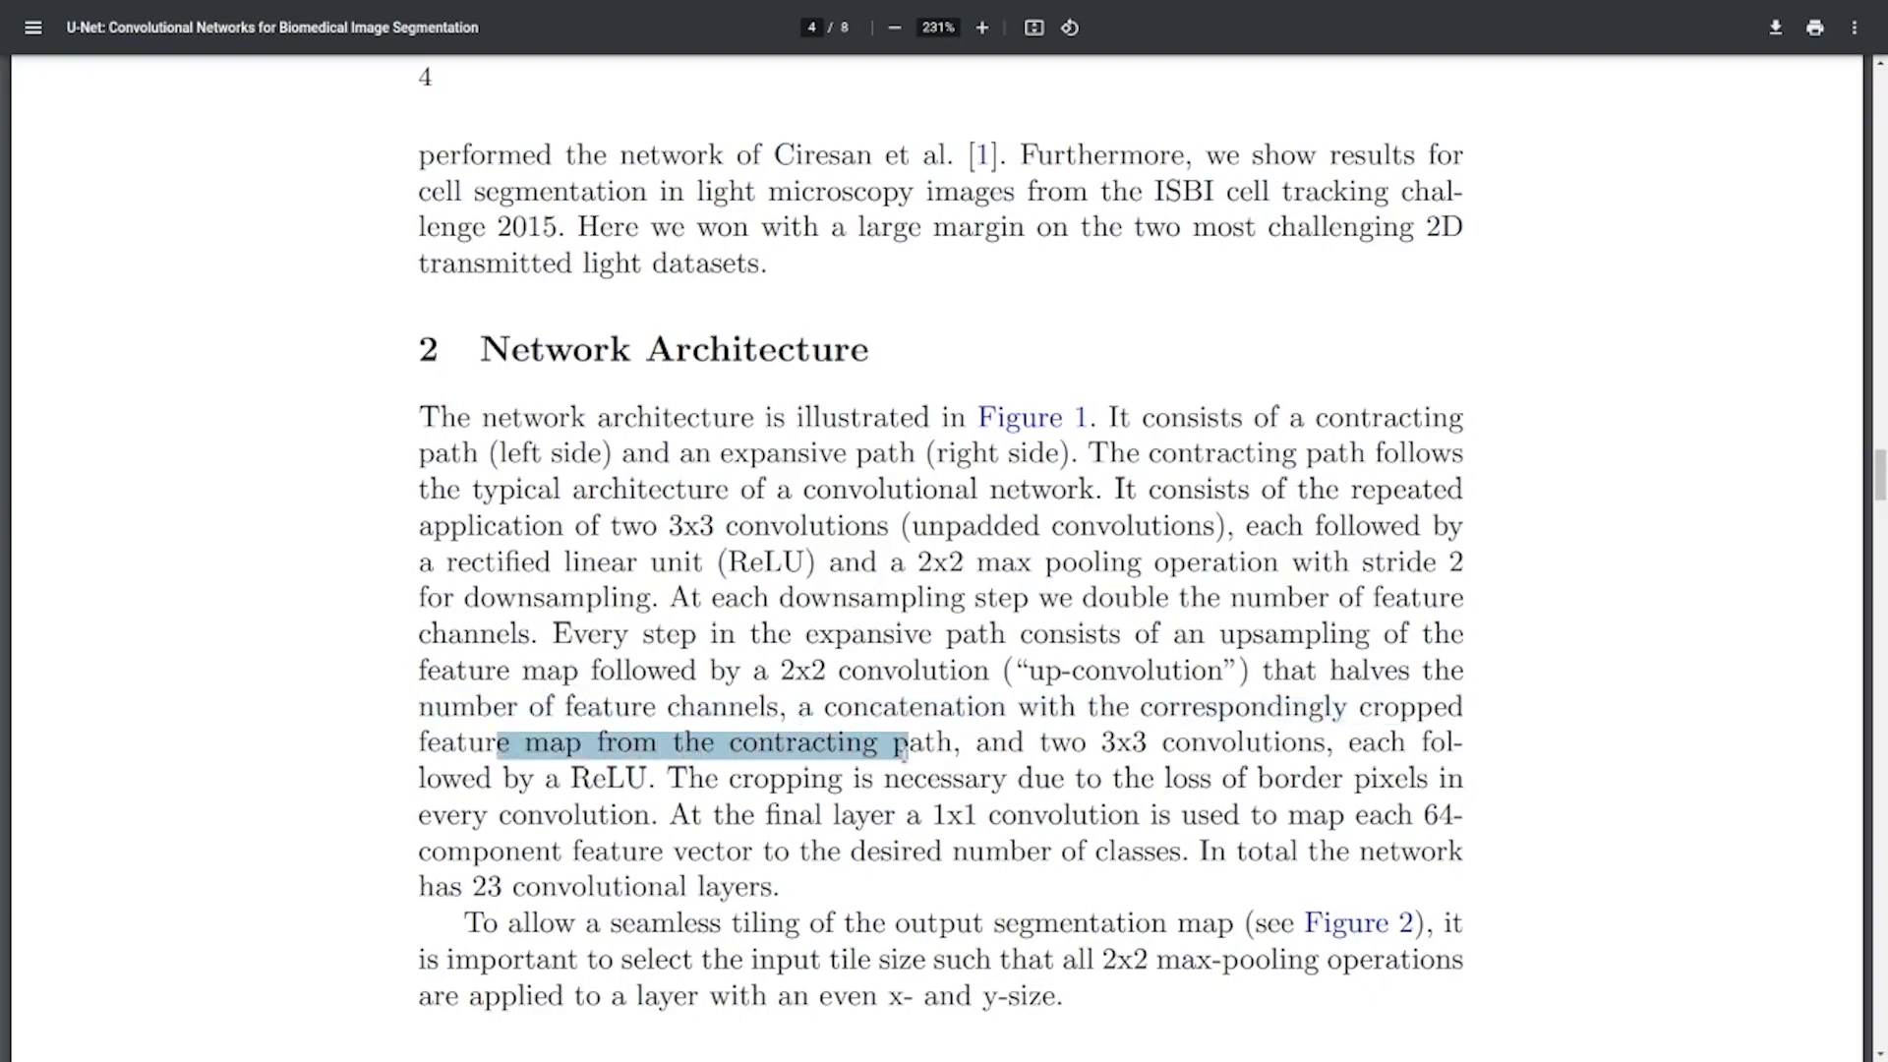
{"action": "left_click", "coordinate": [906, 747]}
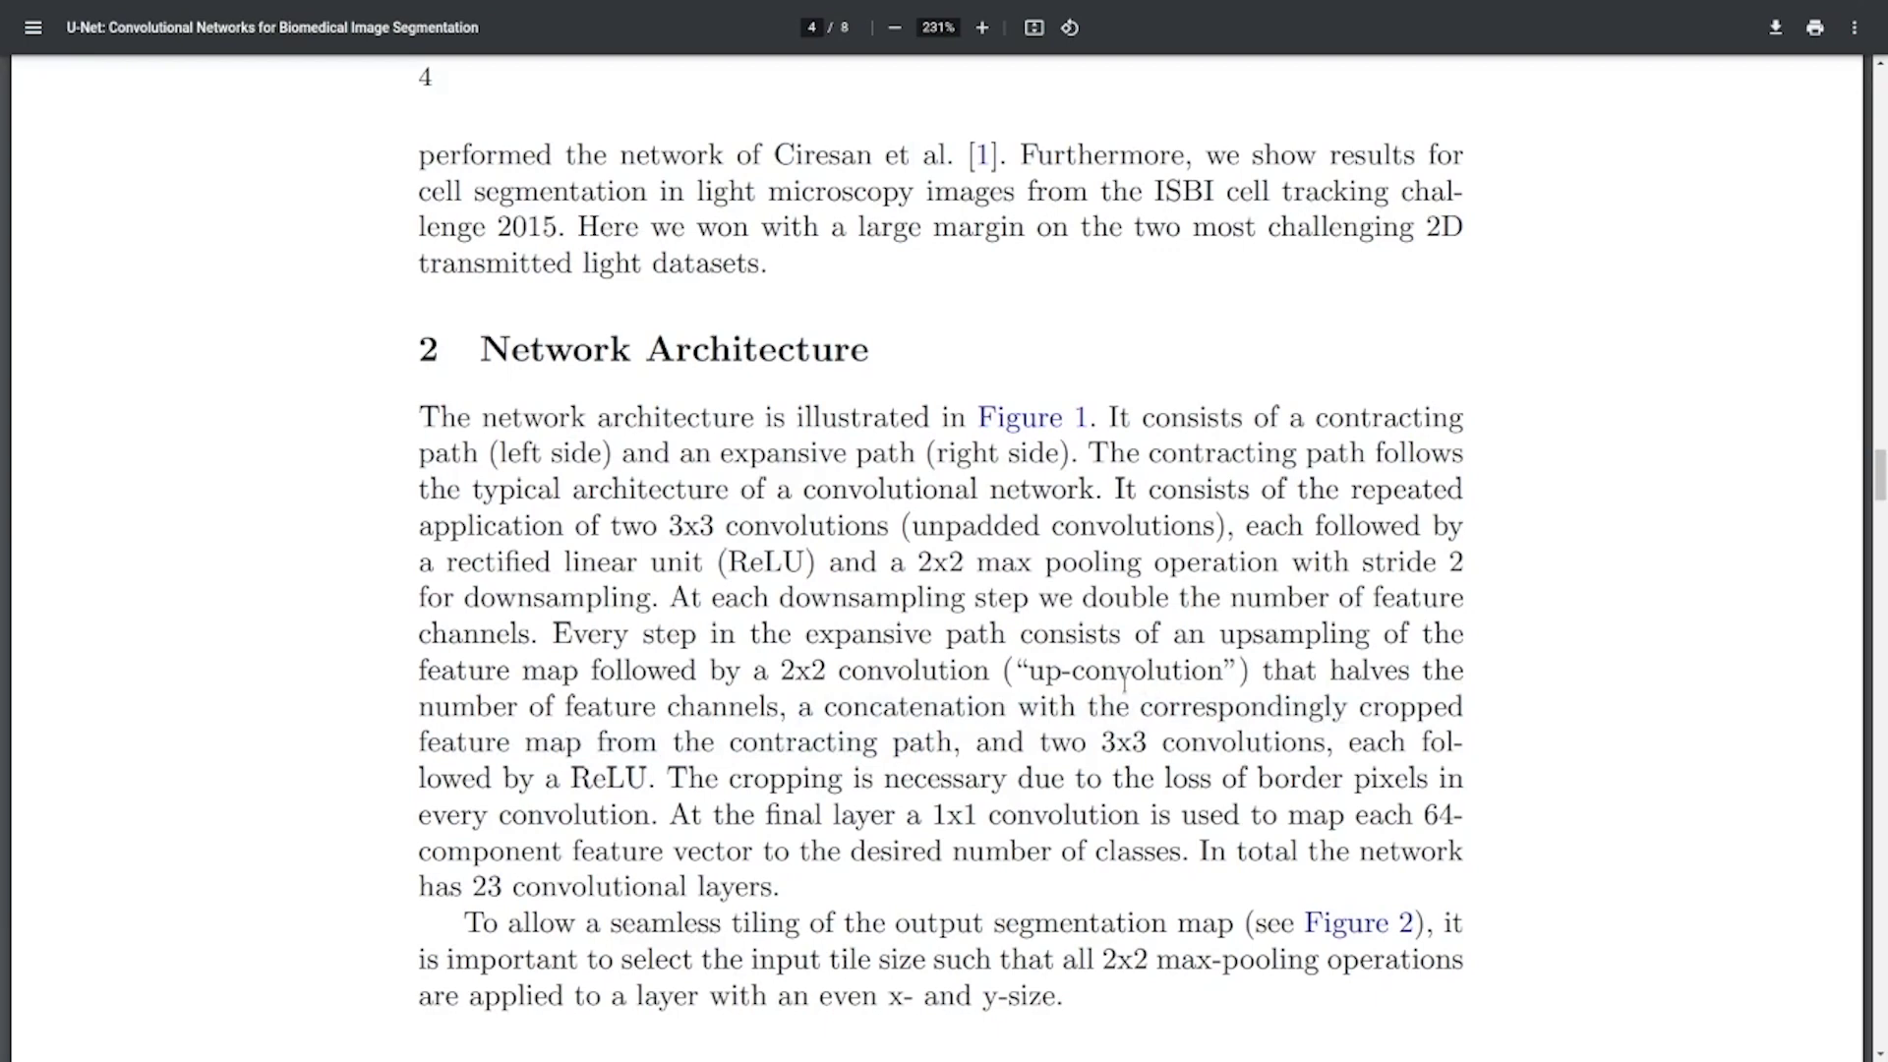
{"action": "left_click_drag", "start_coordinate": [1076, 670], "coordinate": [1183, 670]}
{"action": "left_click", "coordinate": [1183, 669]}
{"action": "left_click_drag", "start_coordinate": [822, 707], "coordinate": [974, 708]}
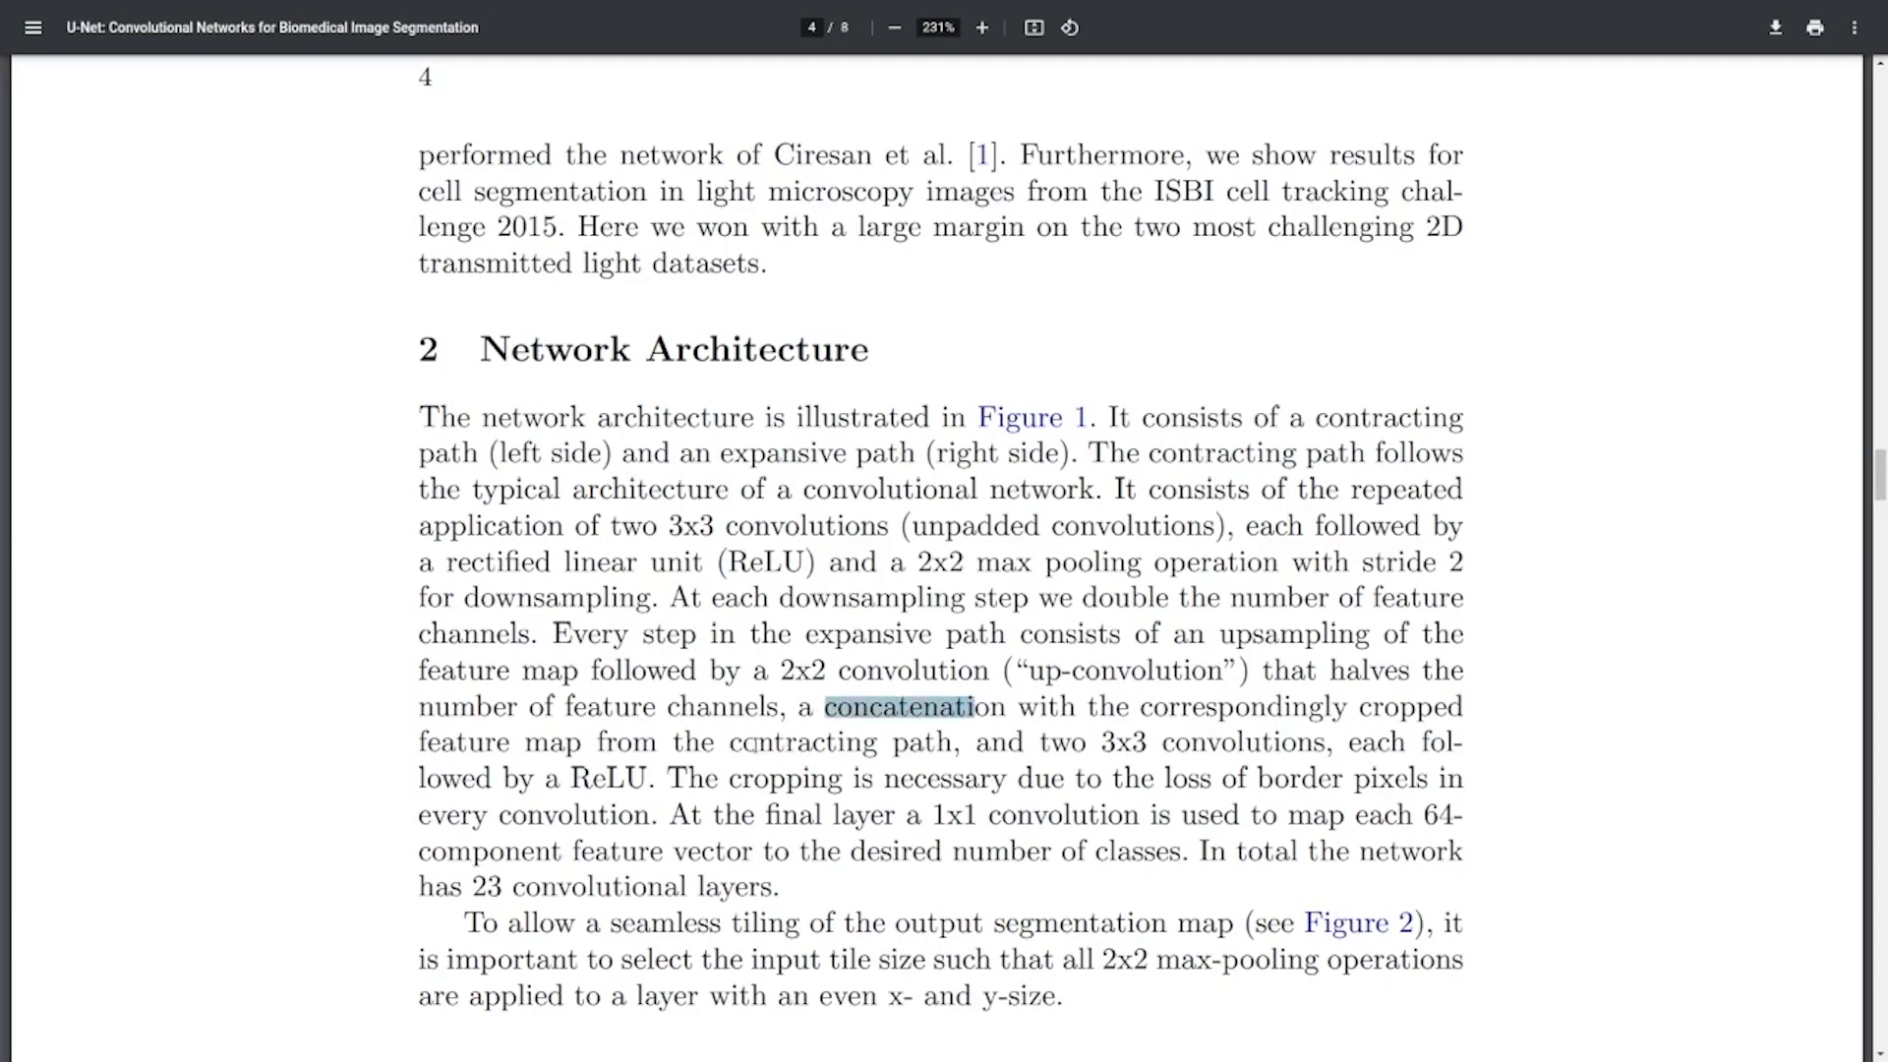
{"action": "left_click_drag", "start_coordinate": [976, 743], "coordinate": [1406, 744]}
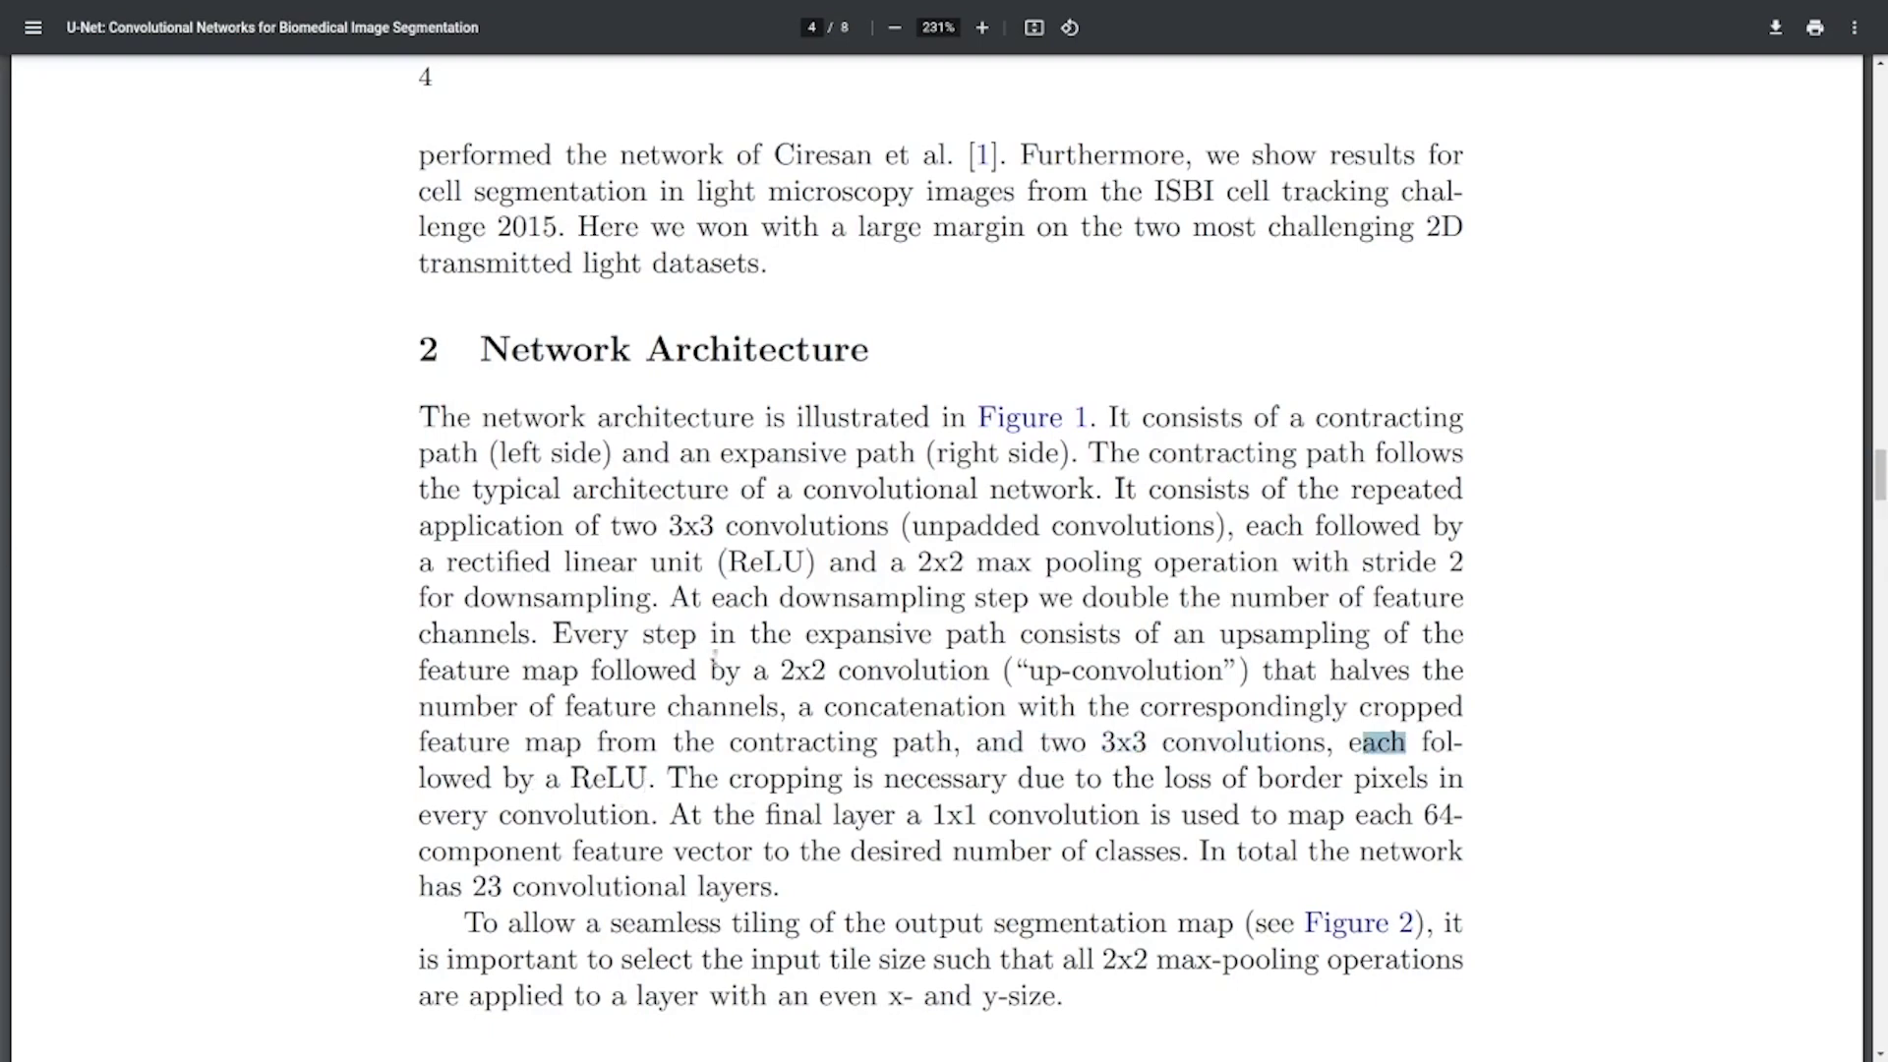
{"action": "left_click_drag", "start_coordinate": [552, 634], "coordinate": [1471, 782]}
Highlight the cropping sentence and the final-layer feature vector phrases
{"action": "left_click", "coordinate": [662, 779]}
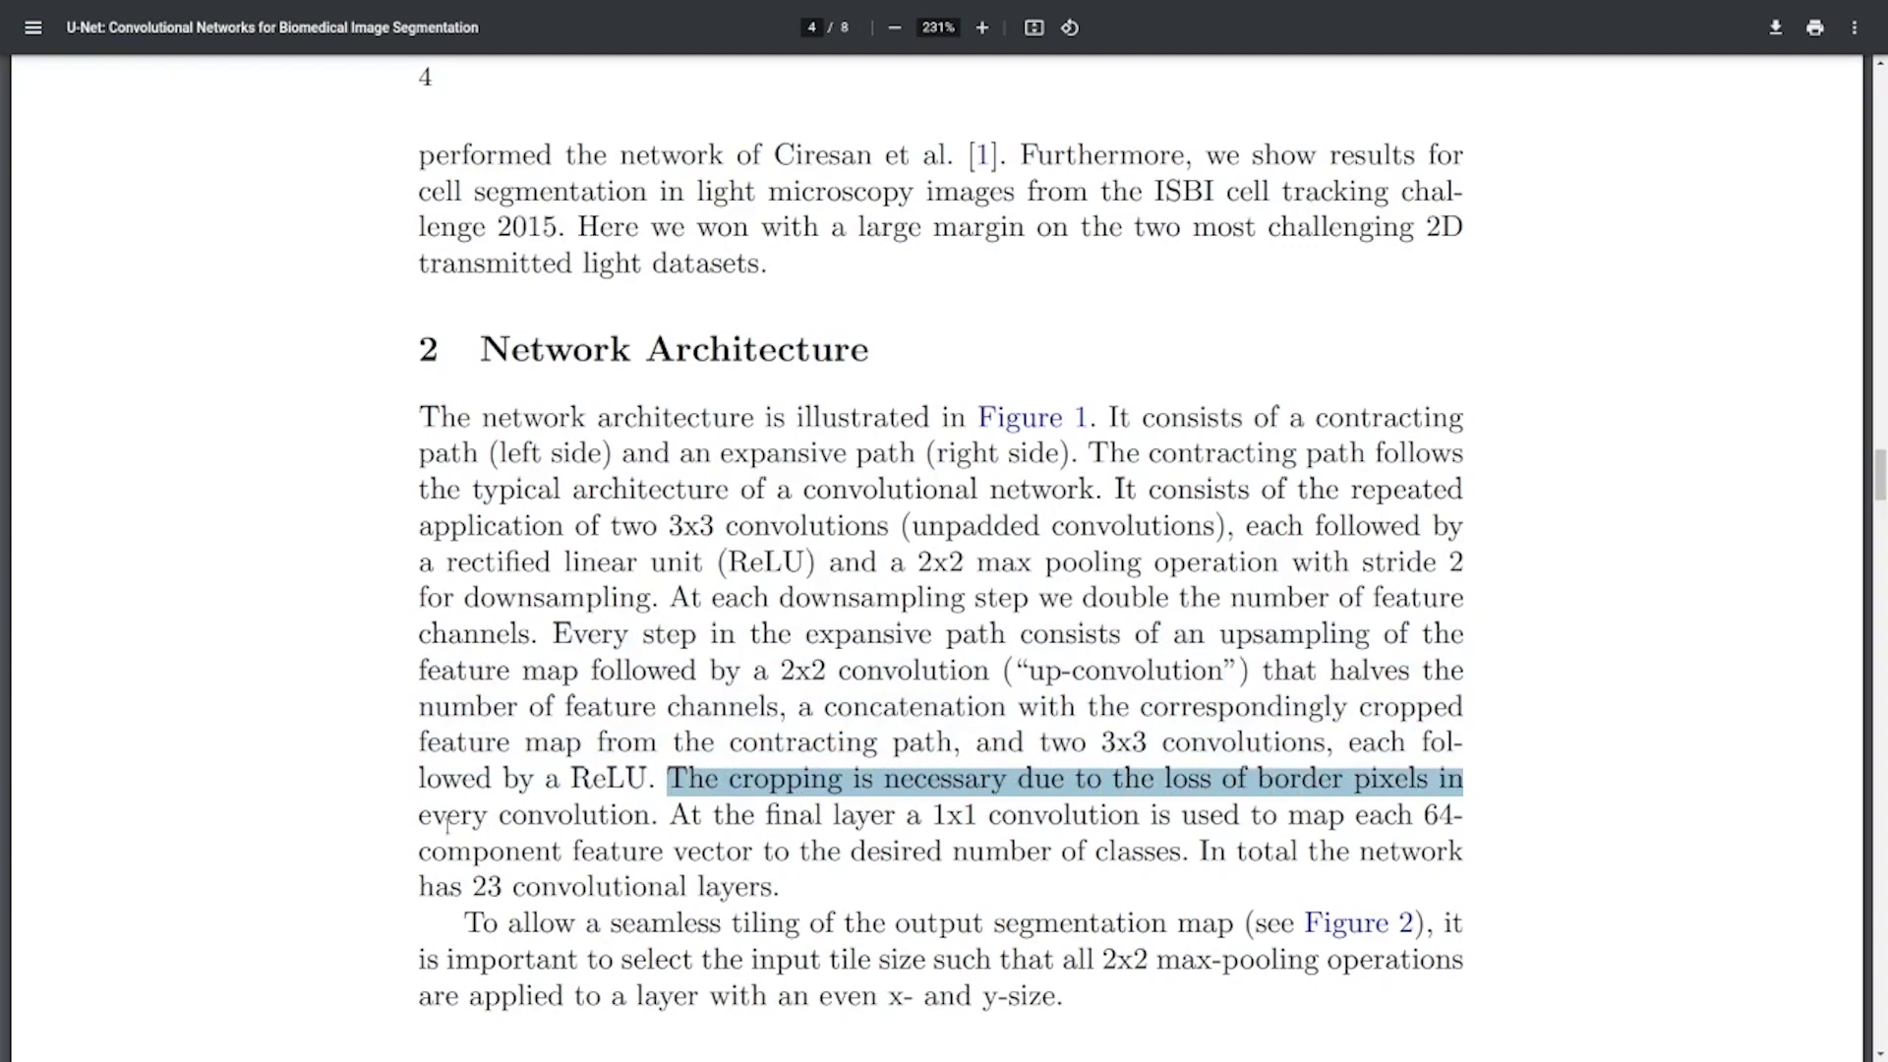
{"action": "left_click_drag", "start_coordinate": [433, 818], "coordinate": [649, 817]}
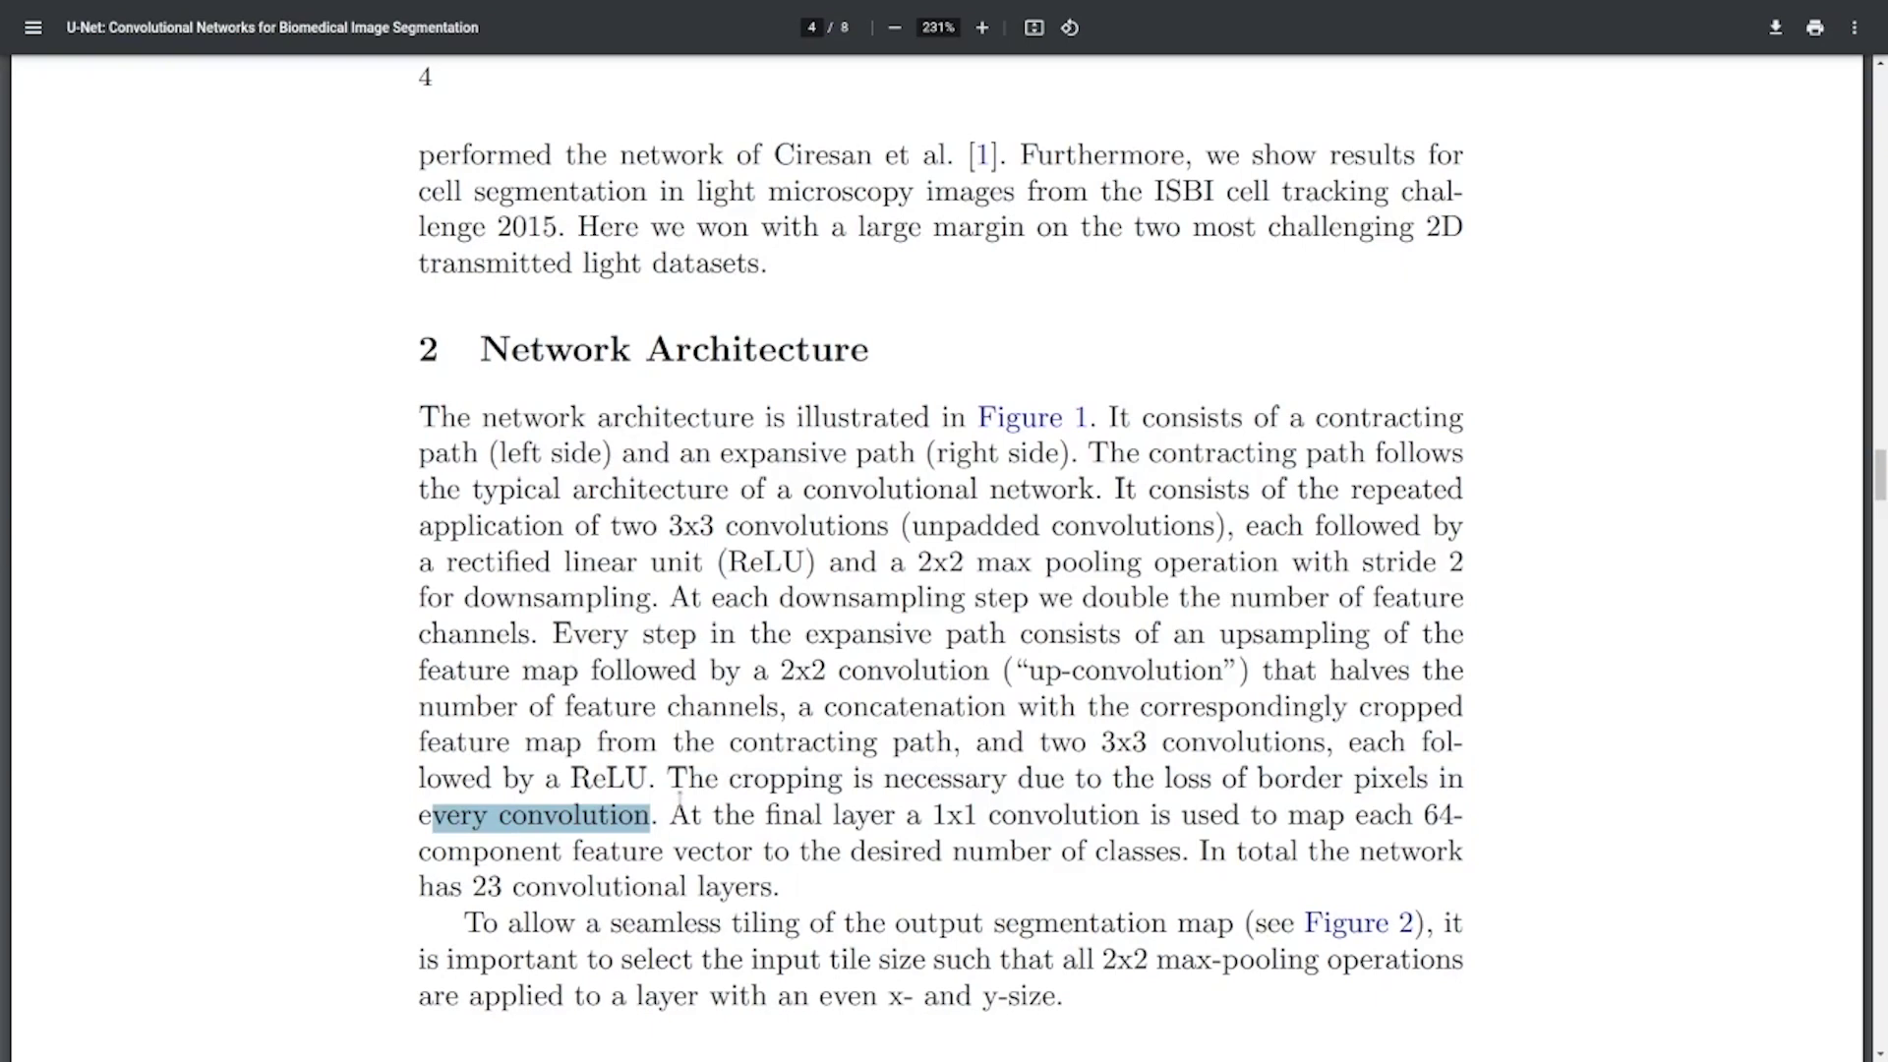
{"action": "left_click_drag", "start_coordinate": [670, 816], "coordinate": [1455, 816]}
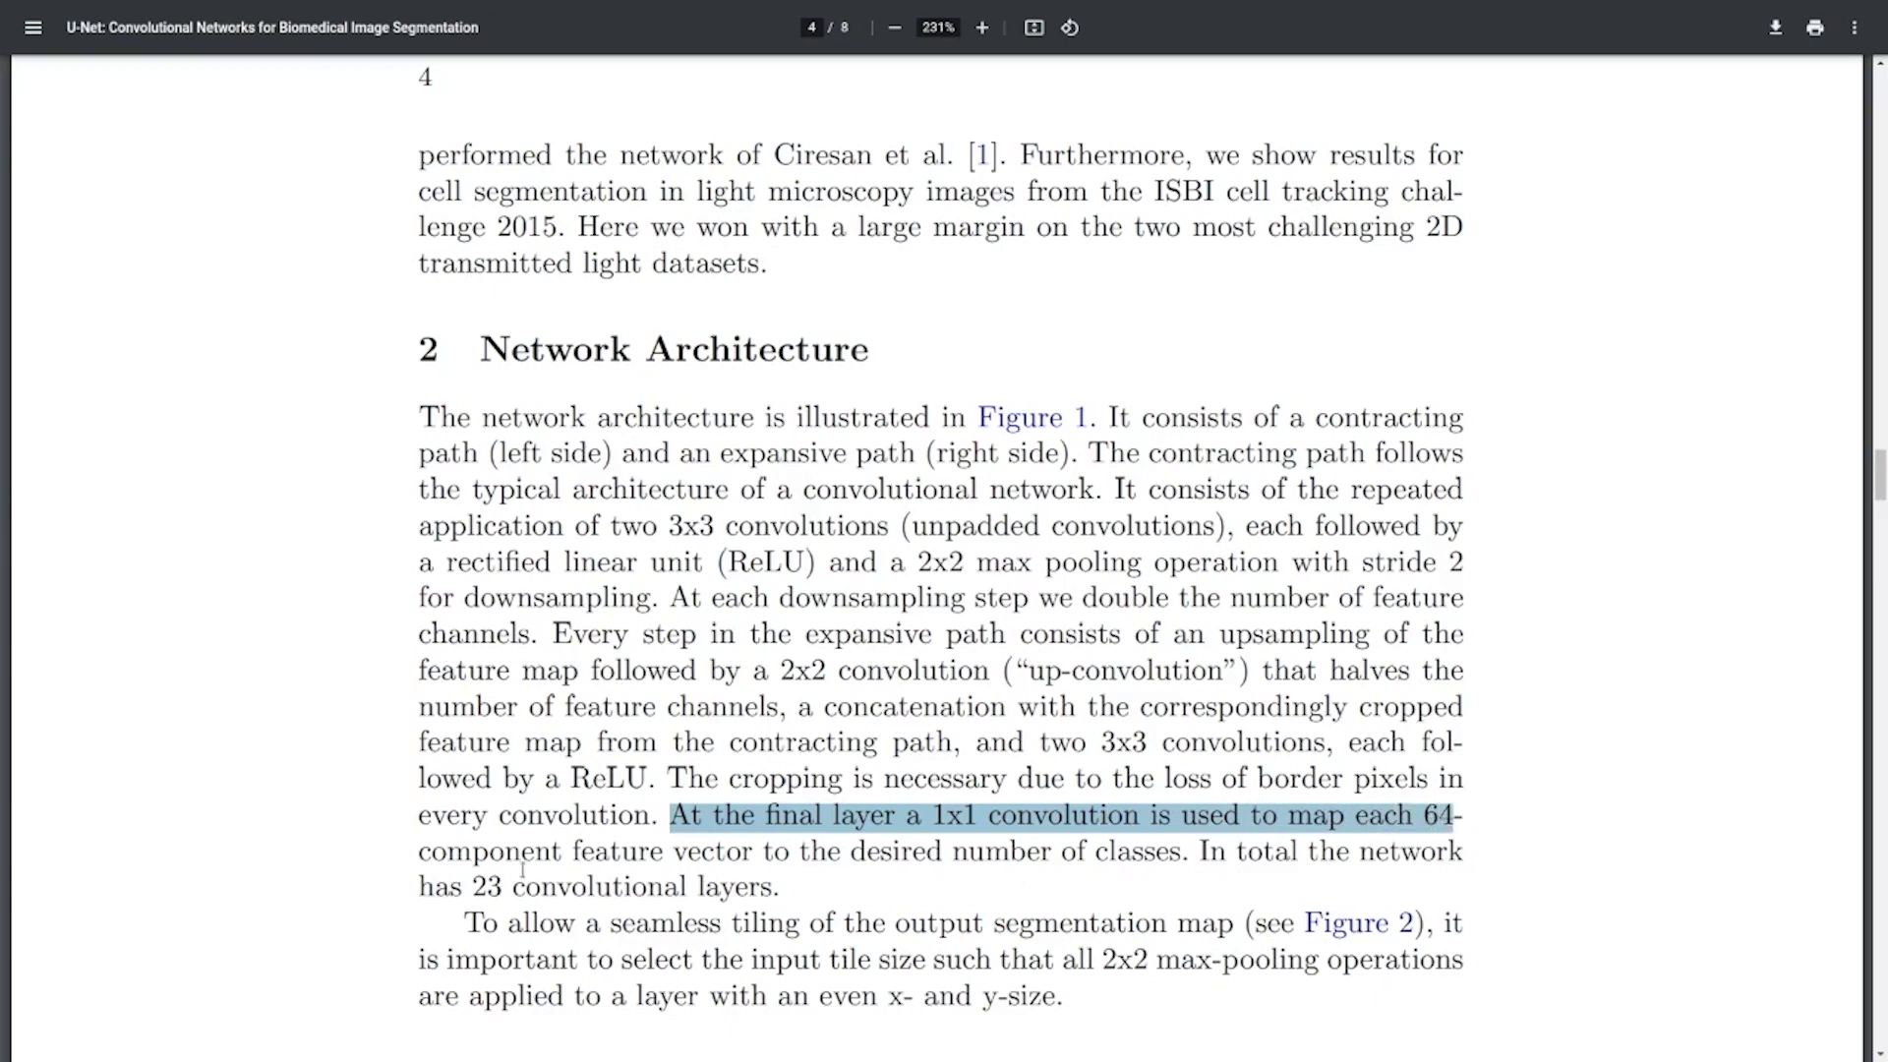
{"action": "left_click_drag", "start_coordinate": [449, 853], "coordinate": [1171, 853]}
{"action": "left_click", "coordinate": [782, 854]}
{"action": "left_click", "coordinate": [1162, 852]}
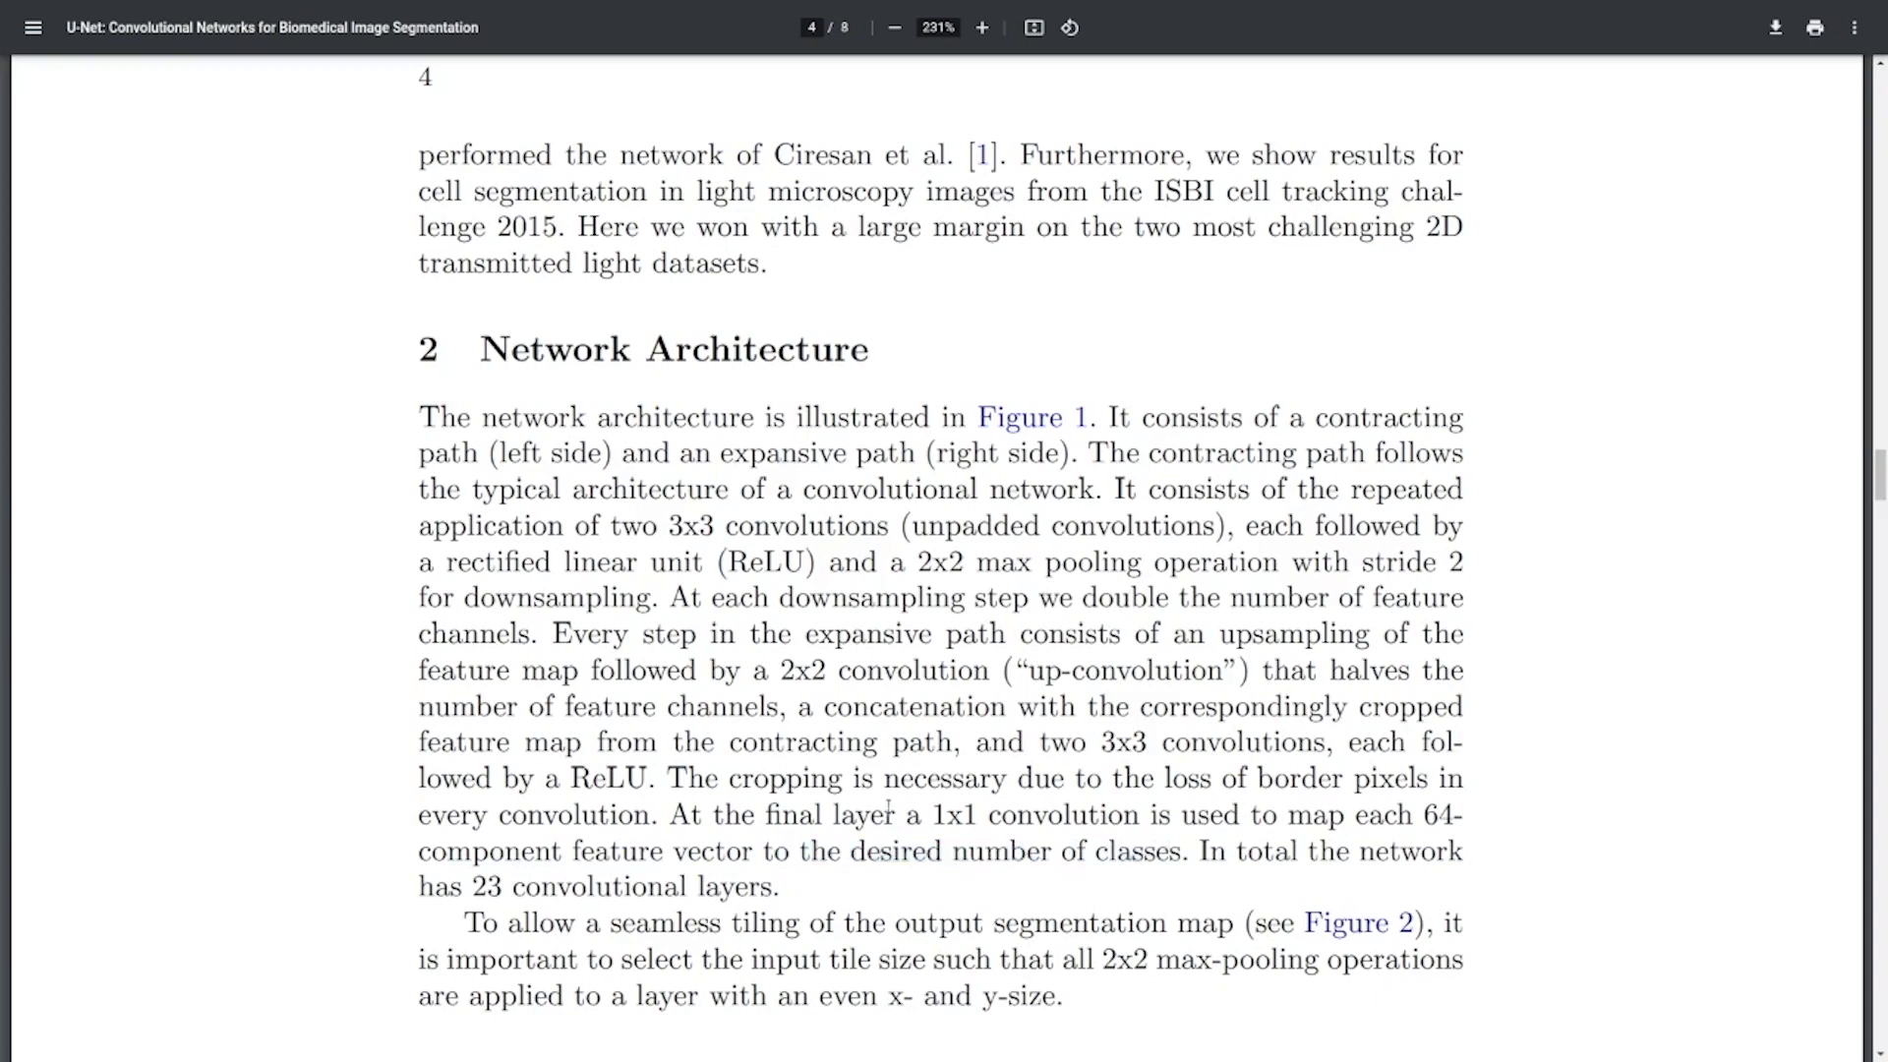
Highlight the final 1x1 convolution, then the entire paragraph through '23 convolutional layers'
{"action": "left_click_drag", "start_coordinate": [843, 817], "coordinate": [941, 817]}
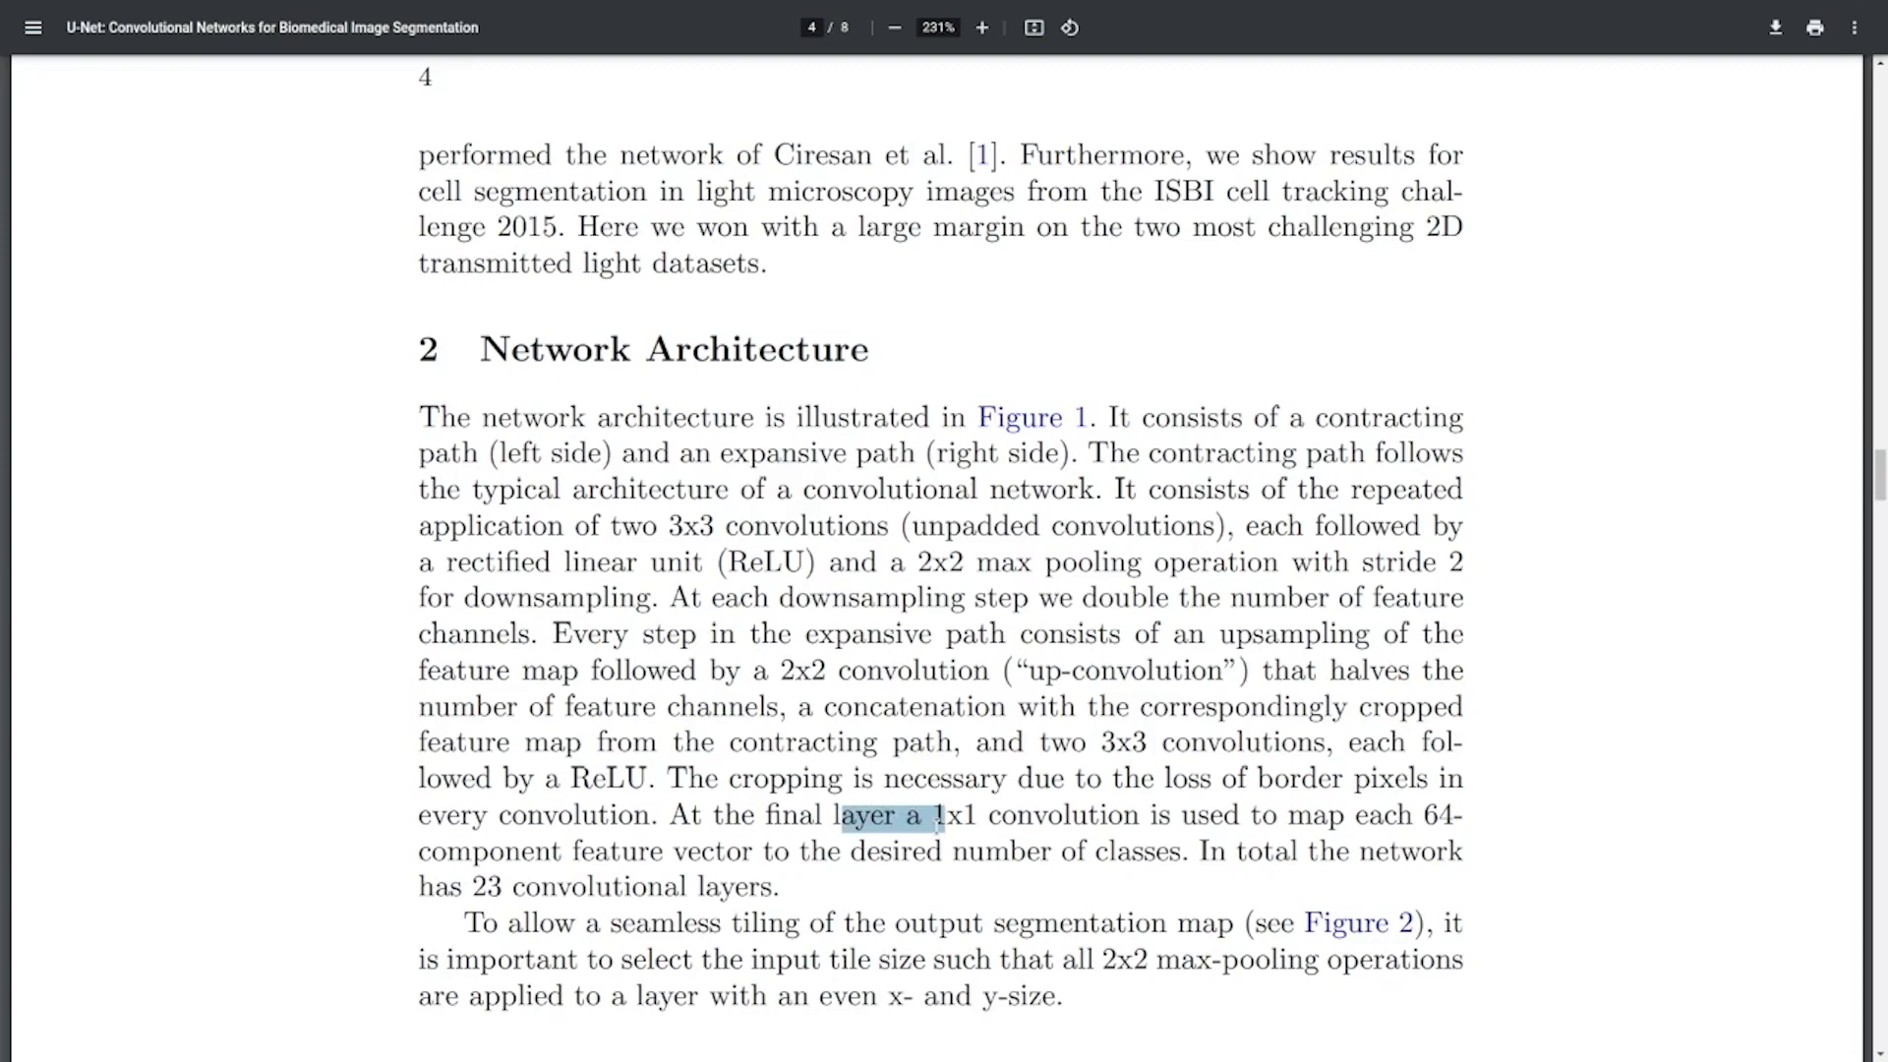
{"action": "left_click_drag", "start_coordinate": [937, 816], "coordinate": [1129, 817]}
{"action": "left_click", "coordinate": [1129, 816]}
{"action": "left_click_drag", "start_coordinate": [420, 418], "coordinate": [781, 880]}
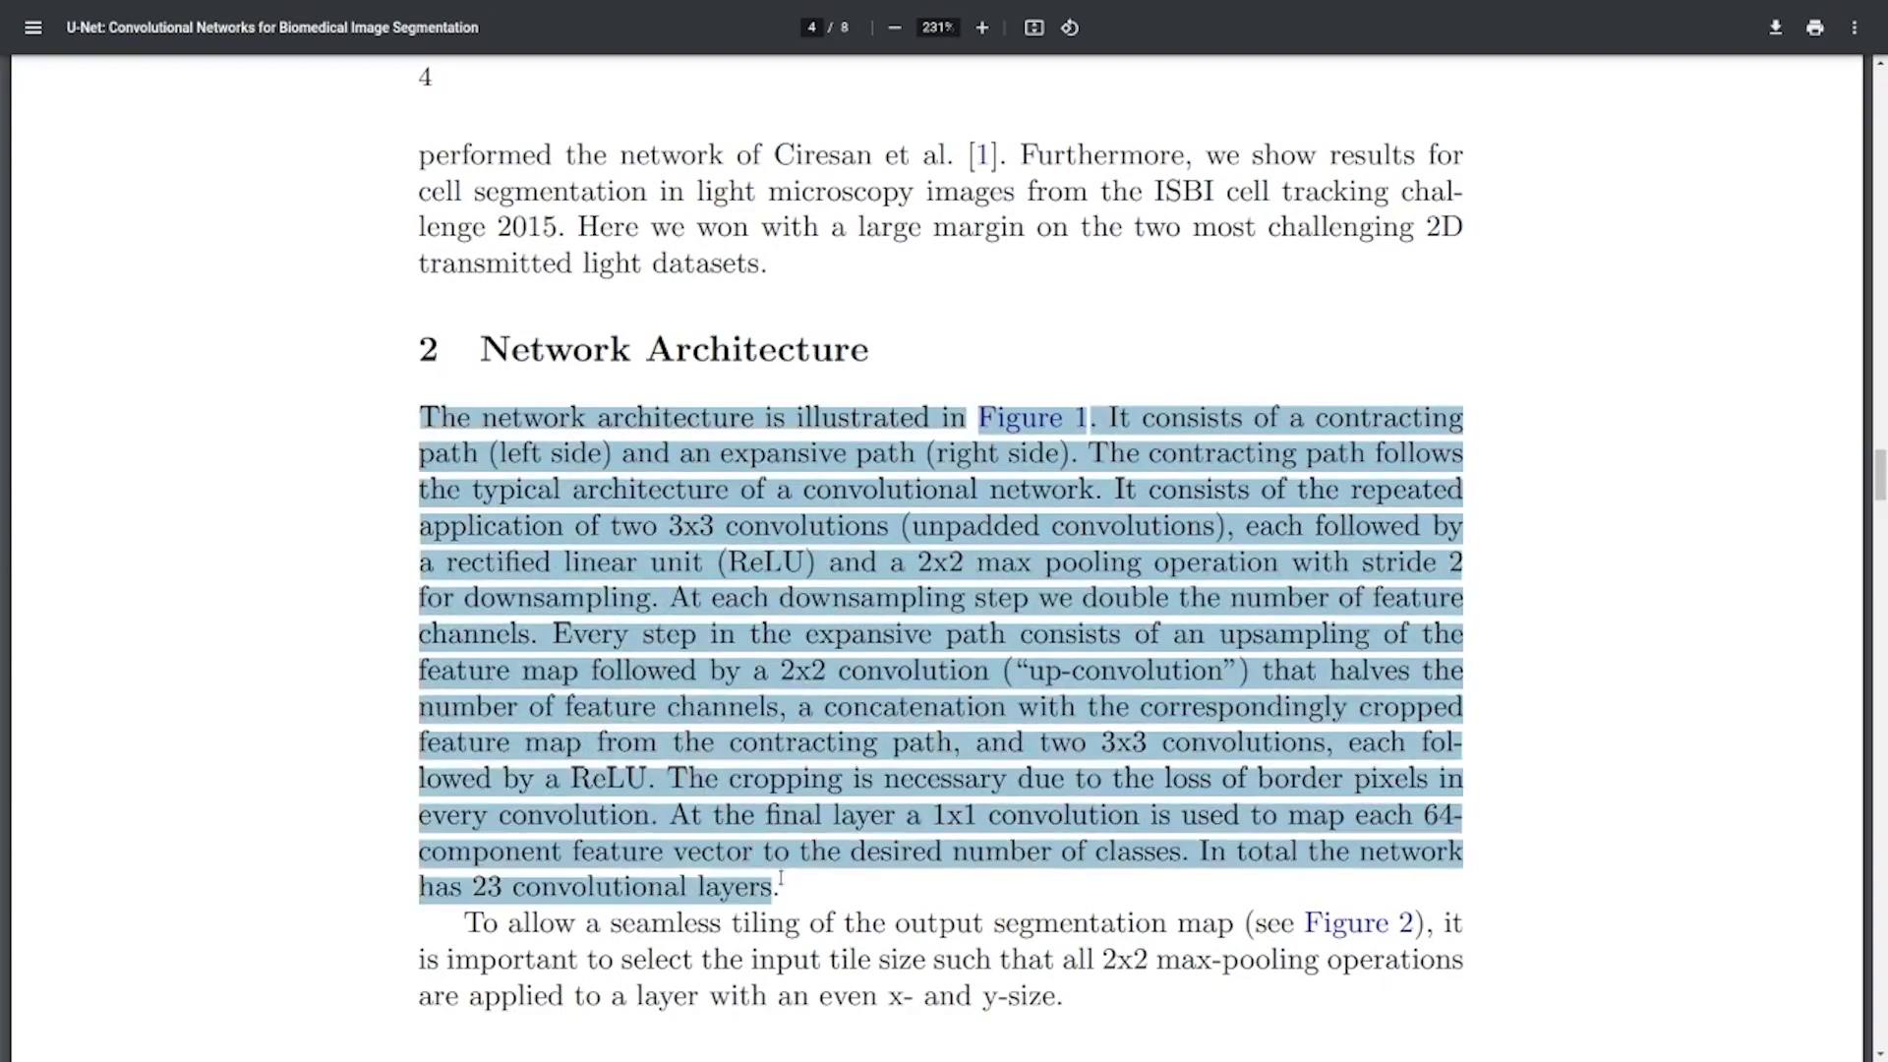